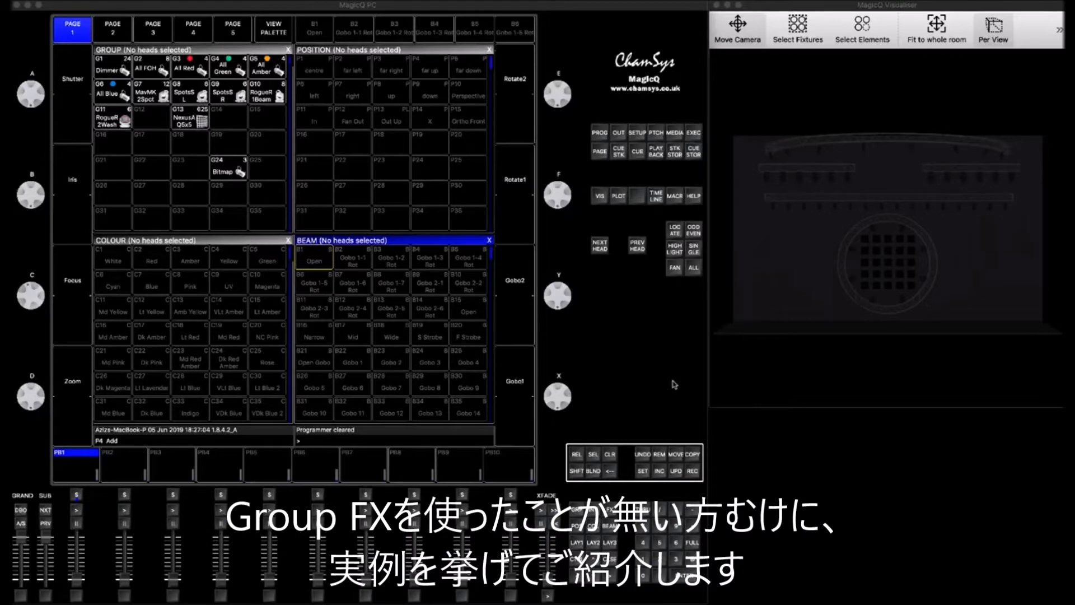
# - Select the MavMK2Spot group and add the dim chase effect from the Intensity FX folder
pyautogui.click(242, 51)
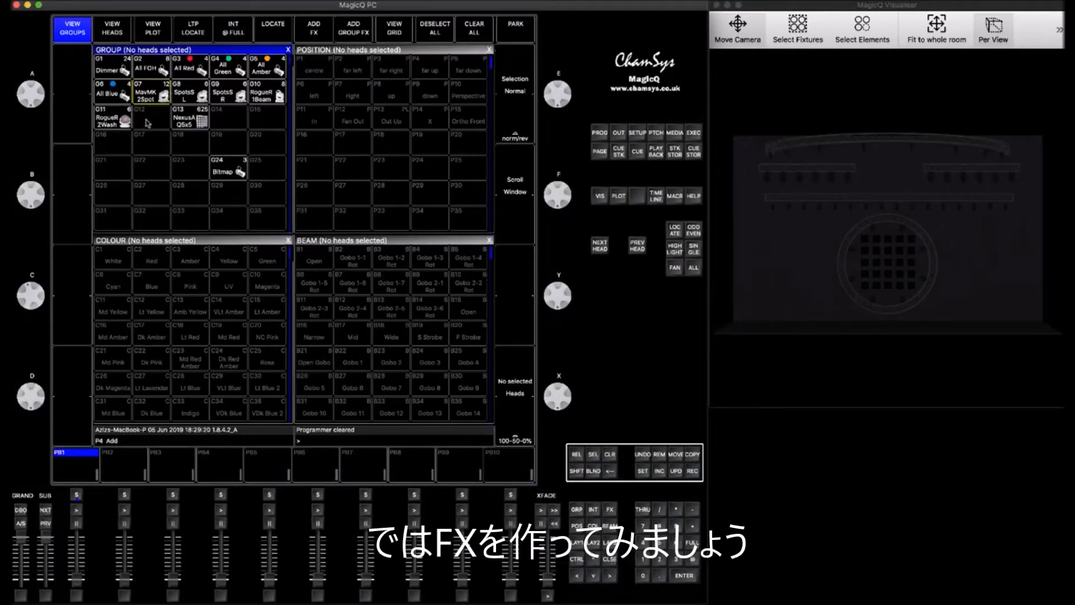
pyautogui.click(147, 96)
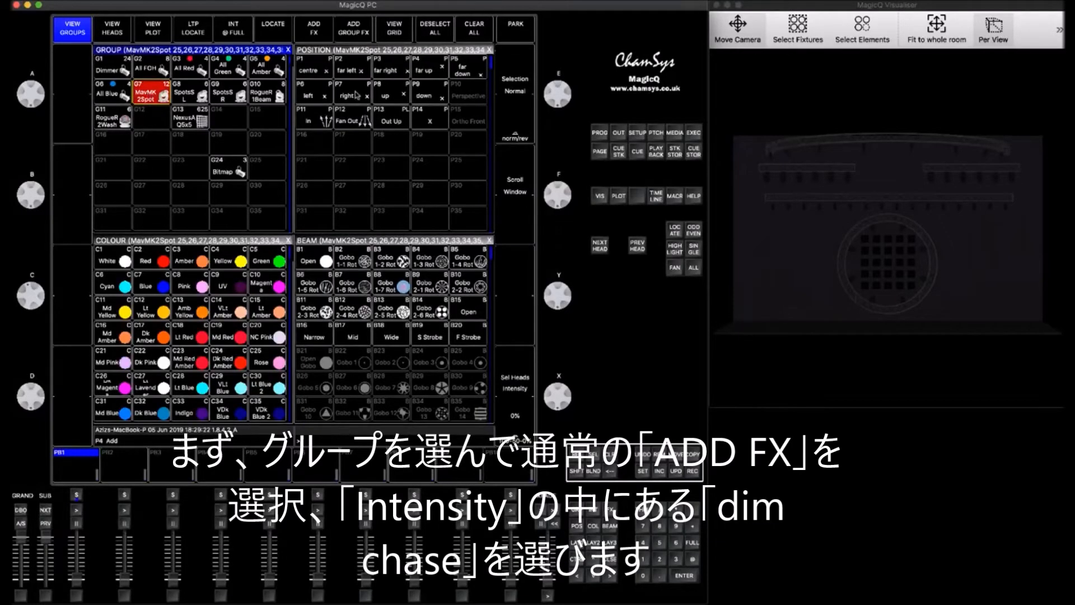
pyautogui.click(315, 28)
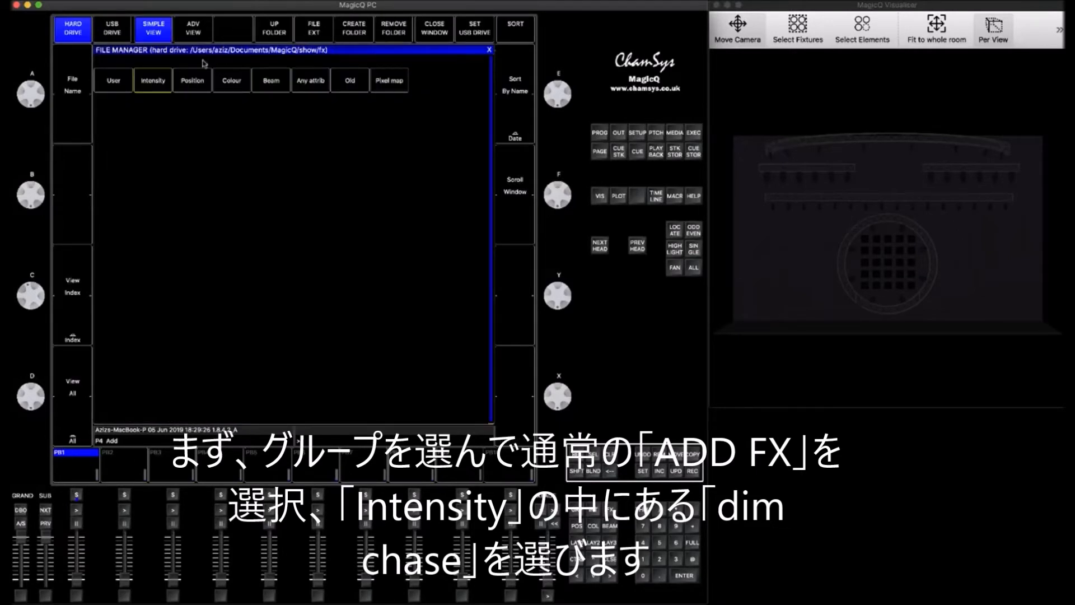
pyautogui.click(150, 86)
pyautogui.click(113, 83)
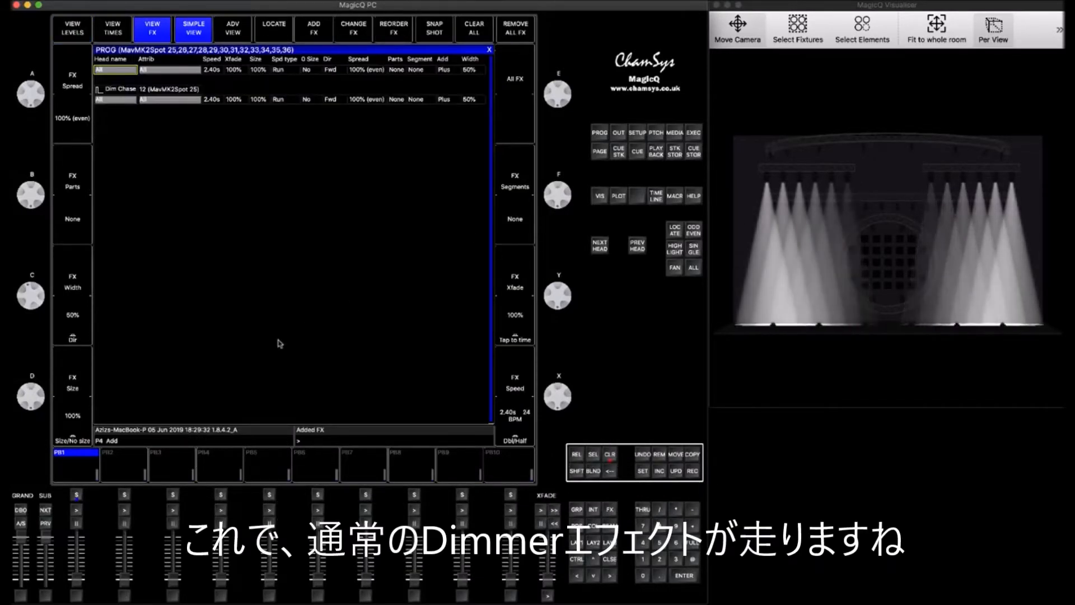
# - Set the effect's FX width to 10%
pyautogui.scroll(-11, 35, 299)
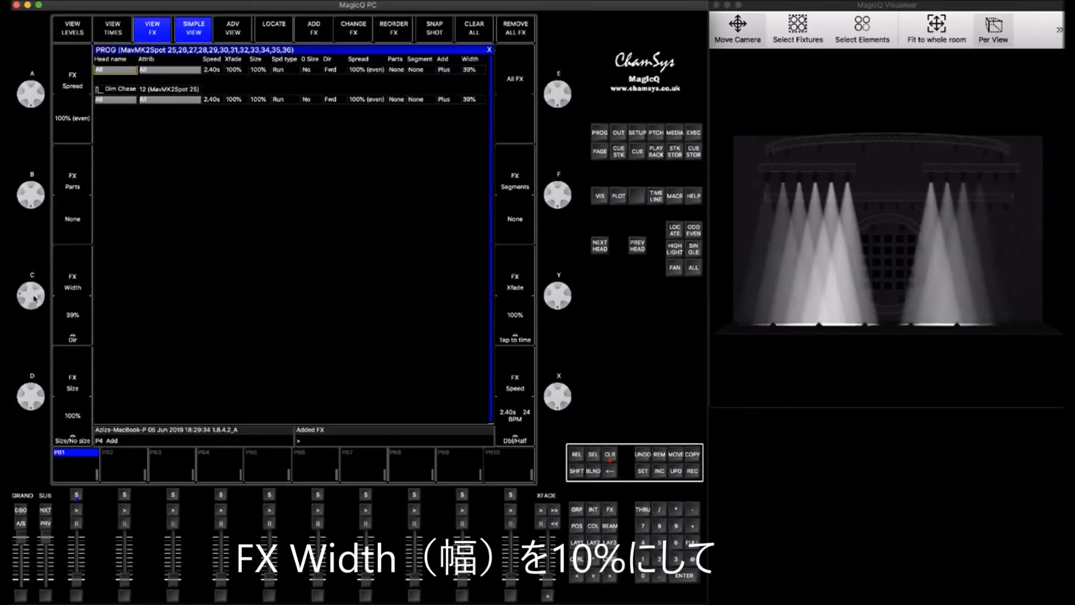
pyautogui.scroll(-3, 35, 299)
pyautogui.click(472, 70)
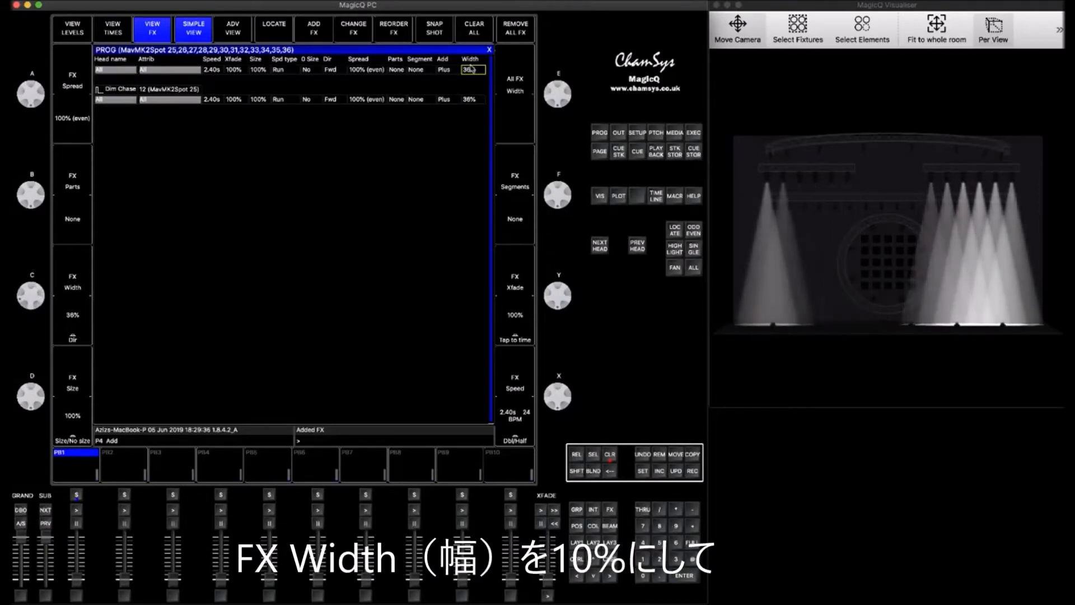
pyautogui.write('10')
pyautogui.press('Return')
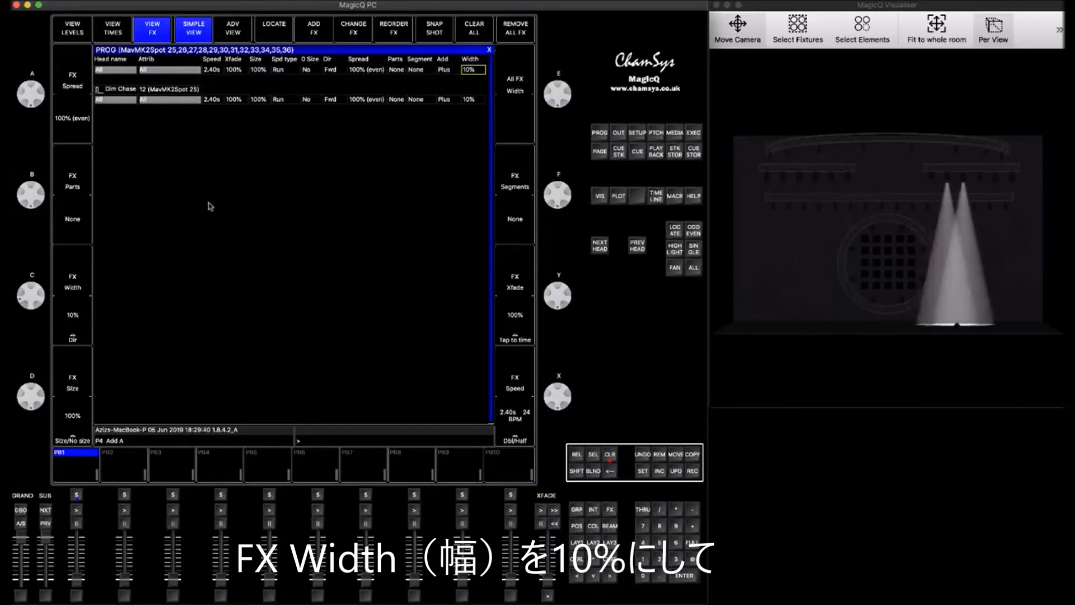
# - Set the effect direction to Centre in and tap the effect speed to about 0.69 s
pyautogui.click(332, 73)
pyautogui.click(194, 110)
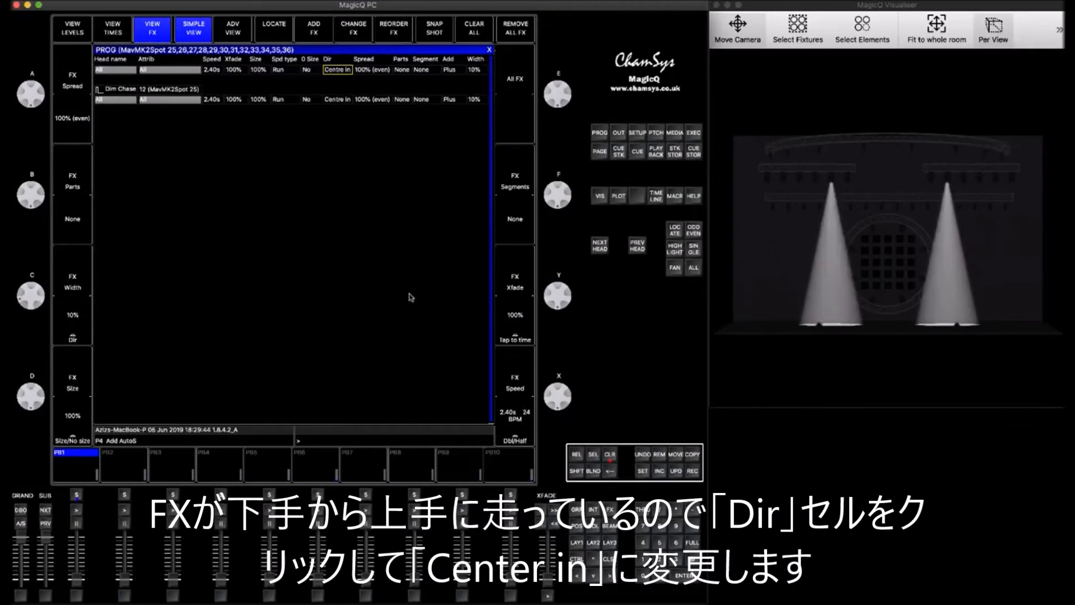
pyautogui.click(521, 335)
pyautogui.click(520, 335)
pyautogui.click(520, 335)
pyautogui.click(520, 335)
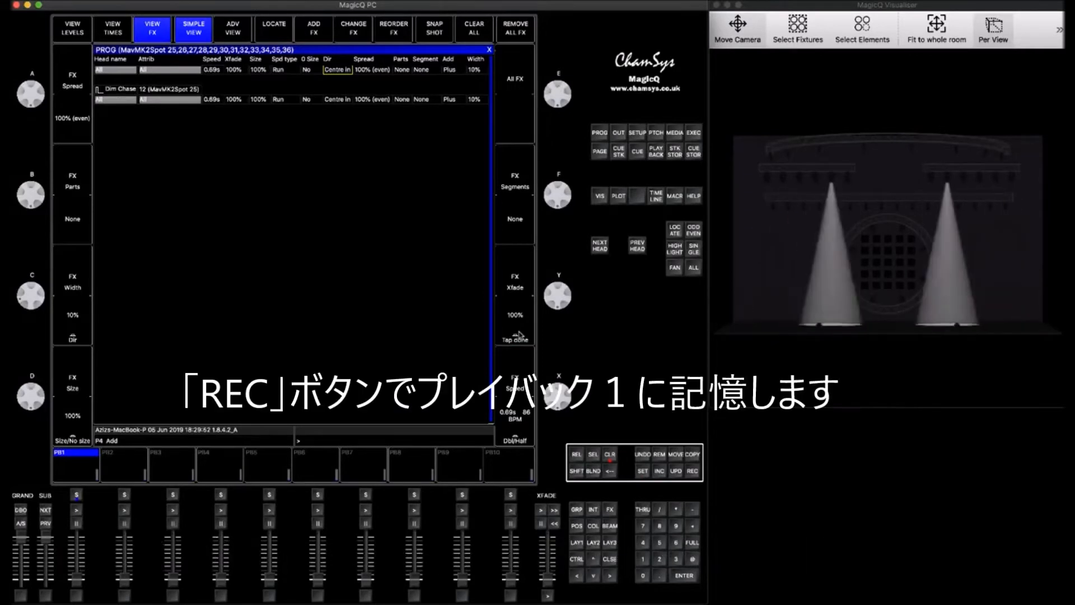
# - Record the effect onto playback 1 and clear the programmer
pyautogui.click(694, 474)
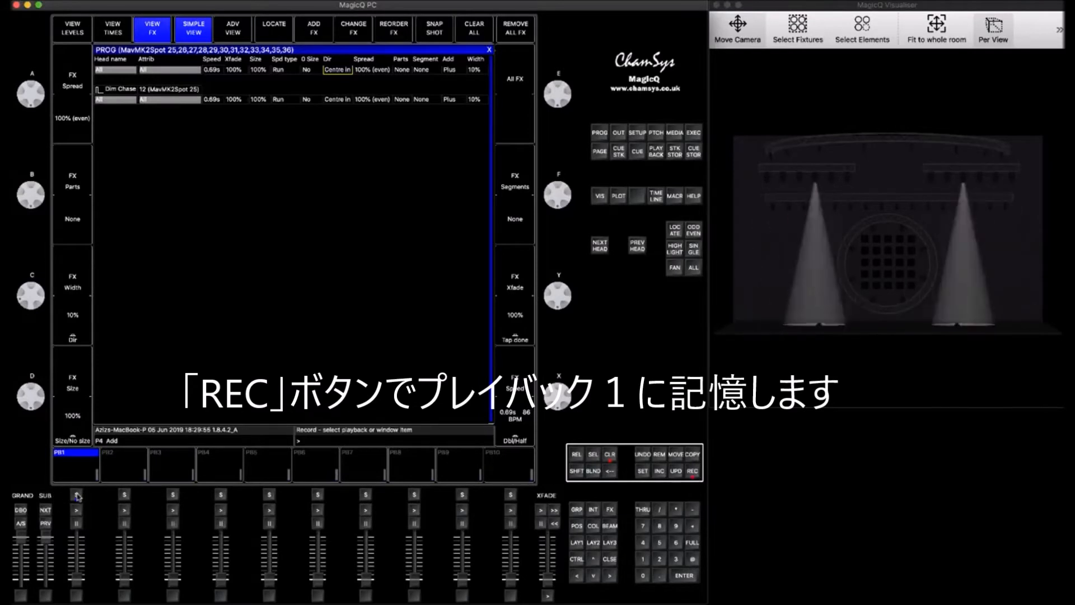
pyautogui.click(77, 495)
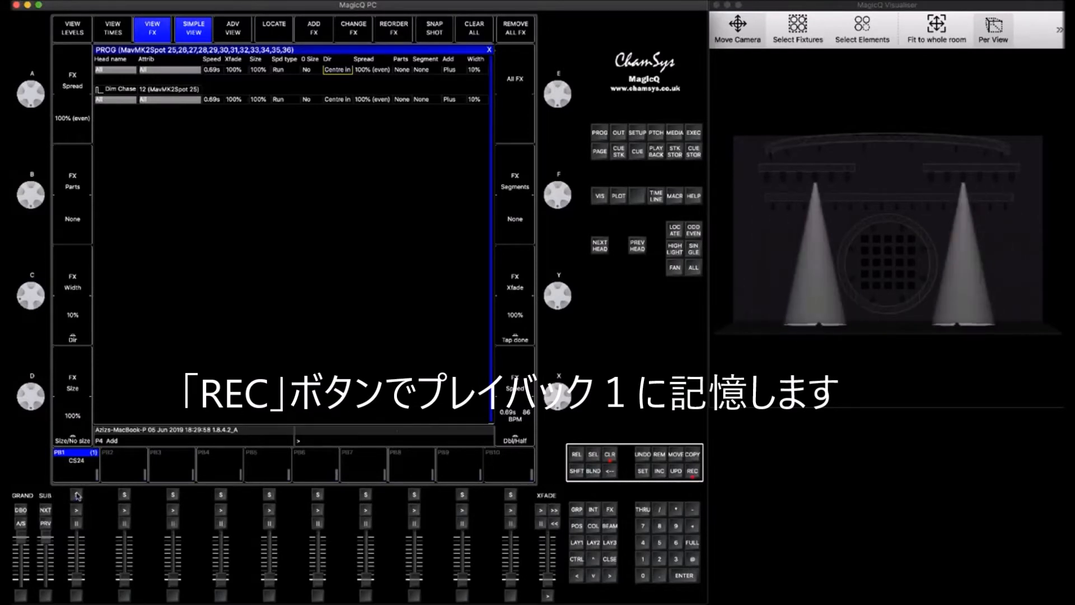
pyautogui.click(612, 458)
pyautogui.click(577, 543)
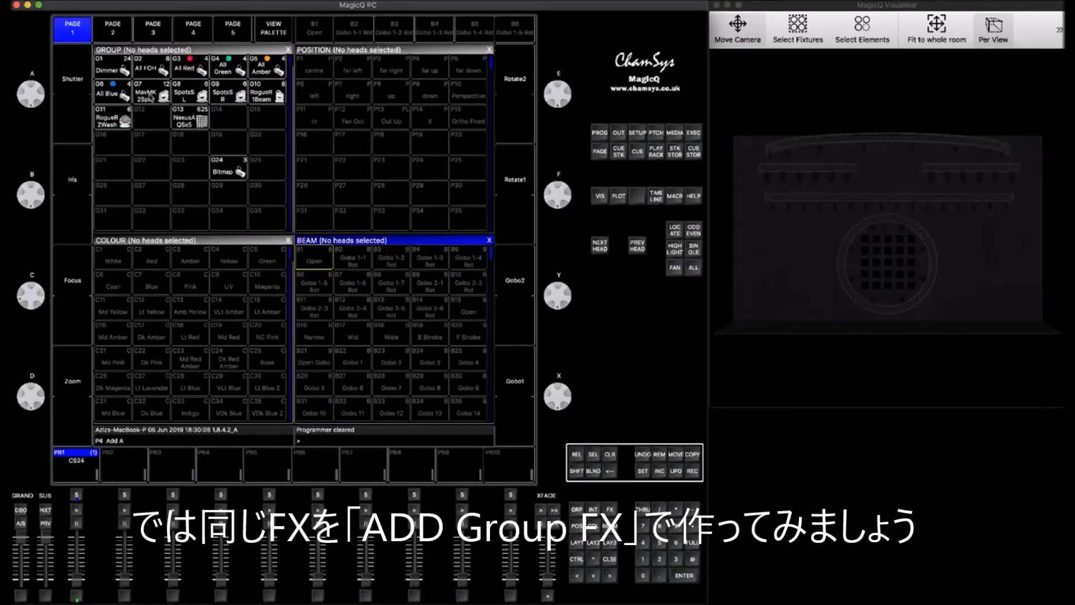
# - Select the MavMK2Spot group again and add dim chase from the Intensity folder as a group FX
pyautogui.click(150, 95)
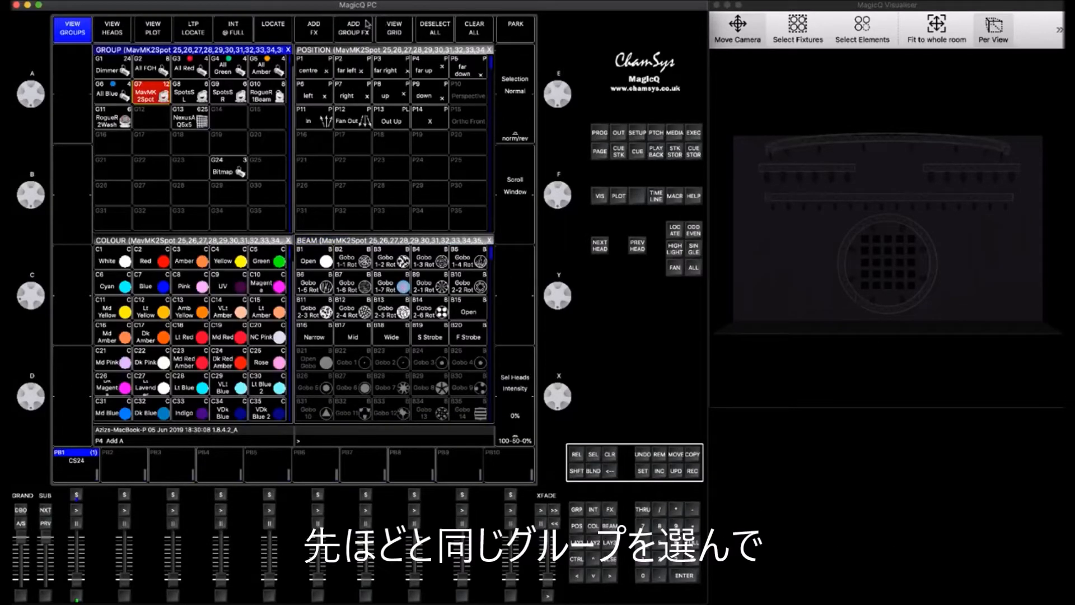
pyautogui.click(354, 35)
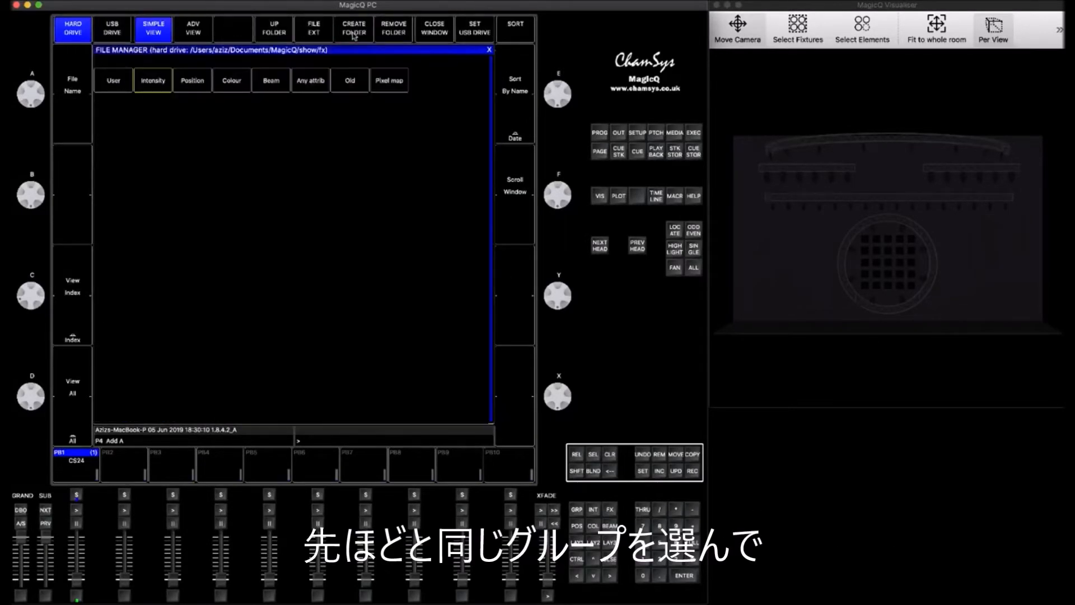
pyautogui.click(152, 82)
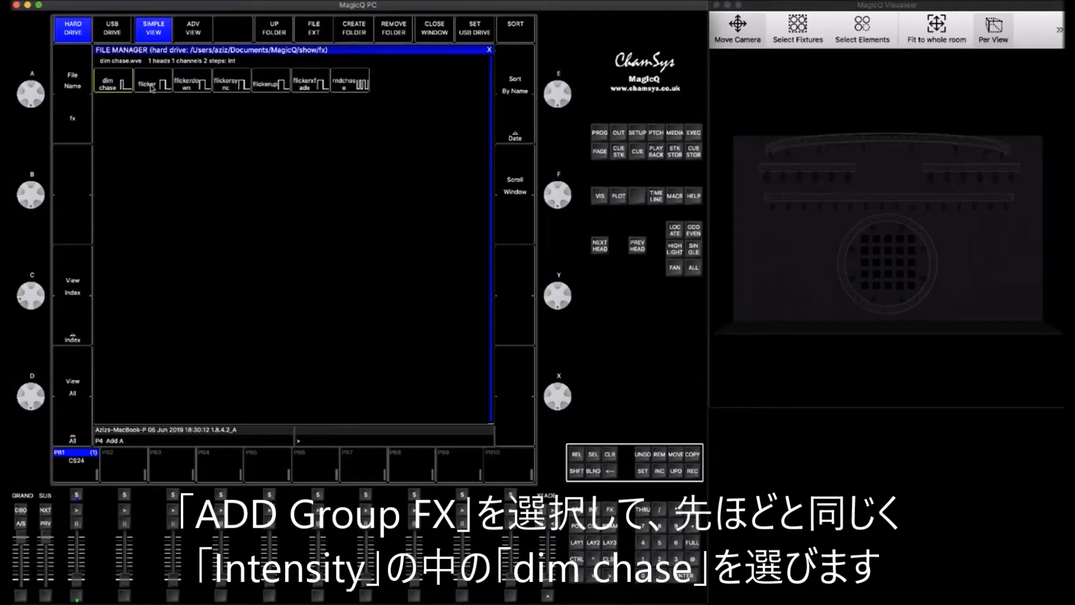
pyautogui.click(107, 81)
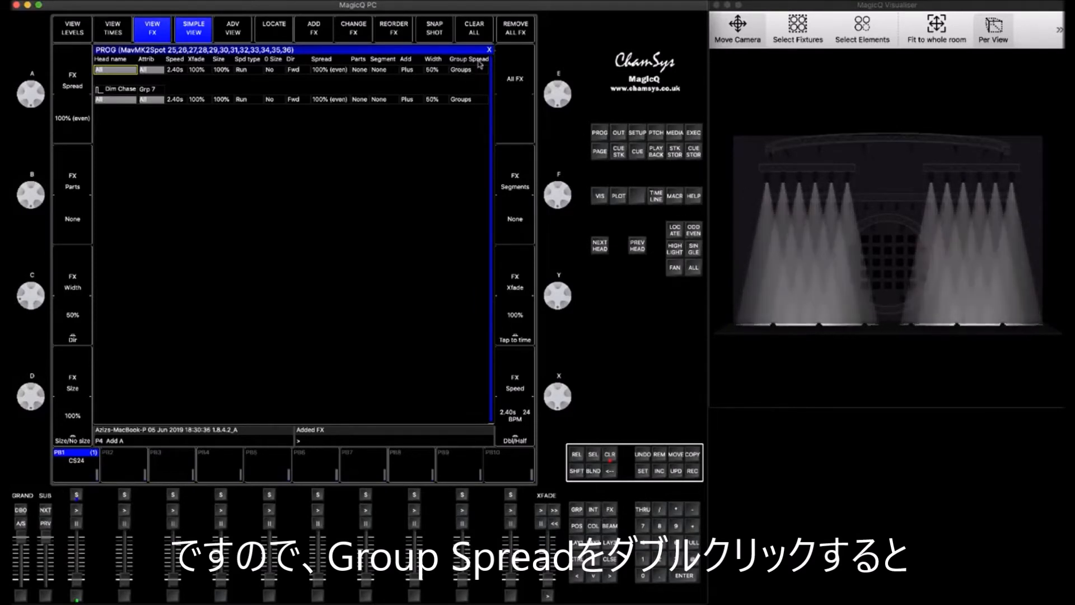
# - Set the group FX's group spread to All chans and its FX width to 10%
pyautogui.doubleClick(462, 71)
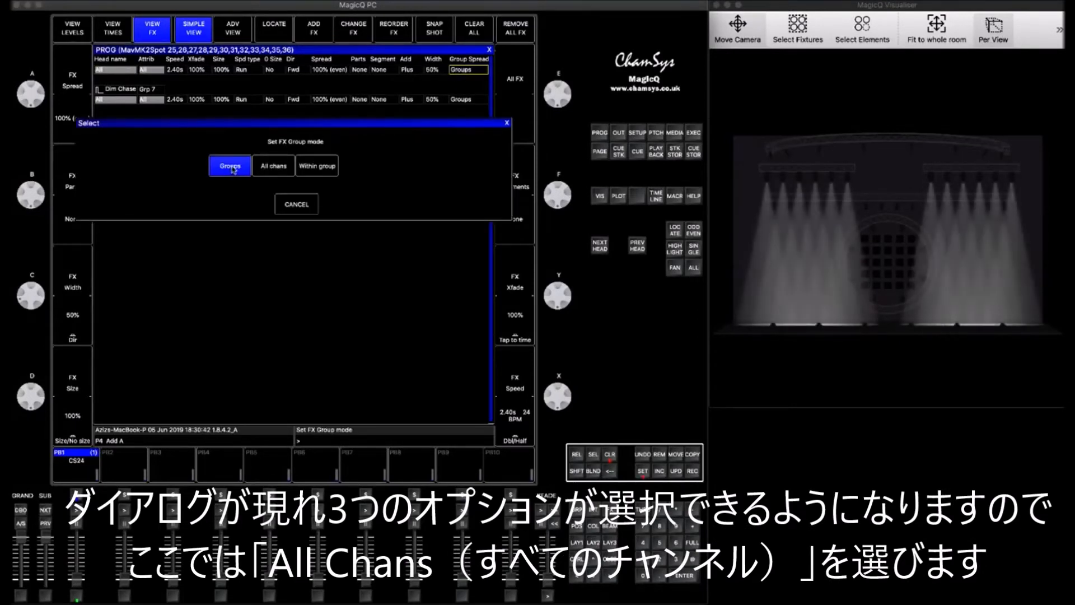
pyautogui.click(273, 166)
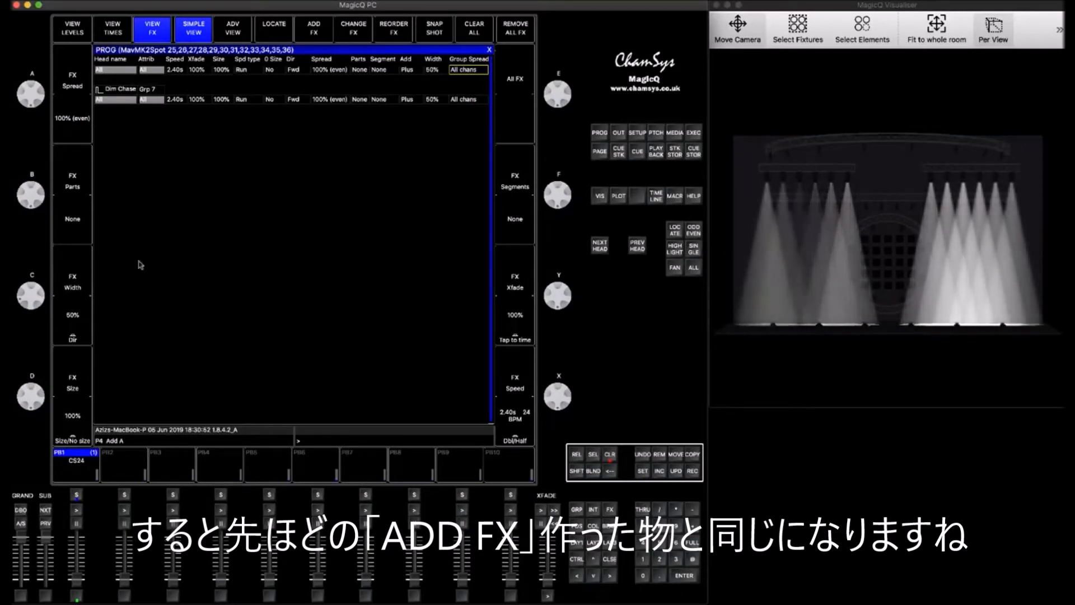
pyautogui.moveTo(37, 301); pyautogui.dragTo(36, 244)
pyautogui.moveTo(39, 297); pyautogui.dragTo(40, 281)
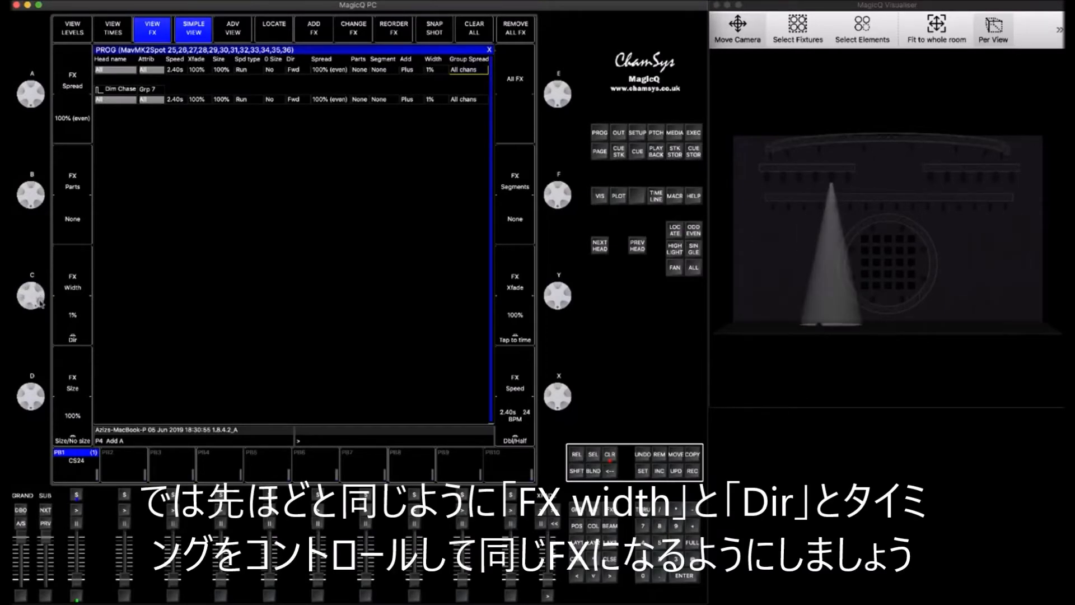
pyautogui.moveTo(37, 324); pyautogui.dragTo(37, 325)
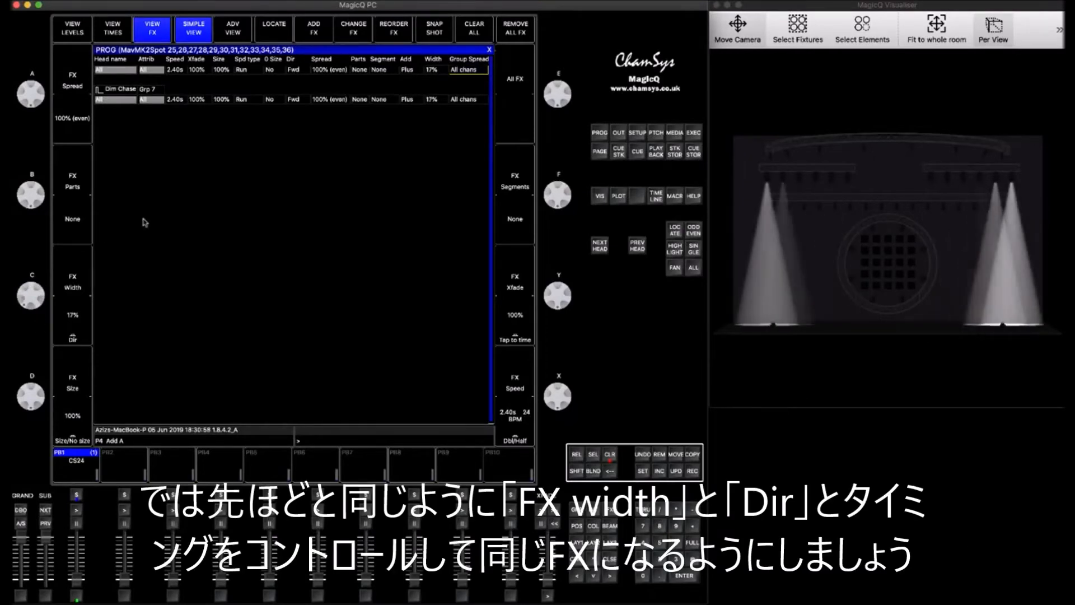
pyautogui.click(435, 73)
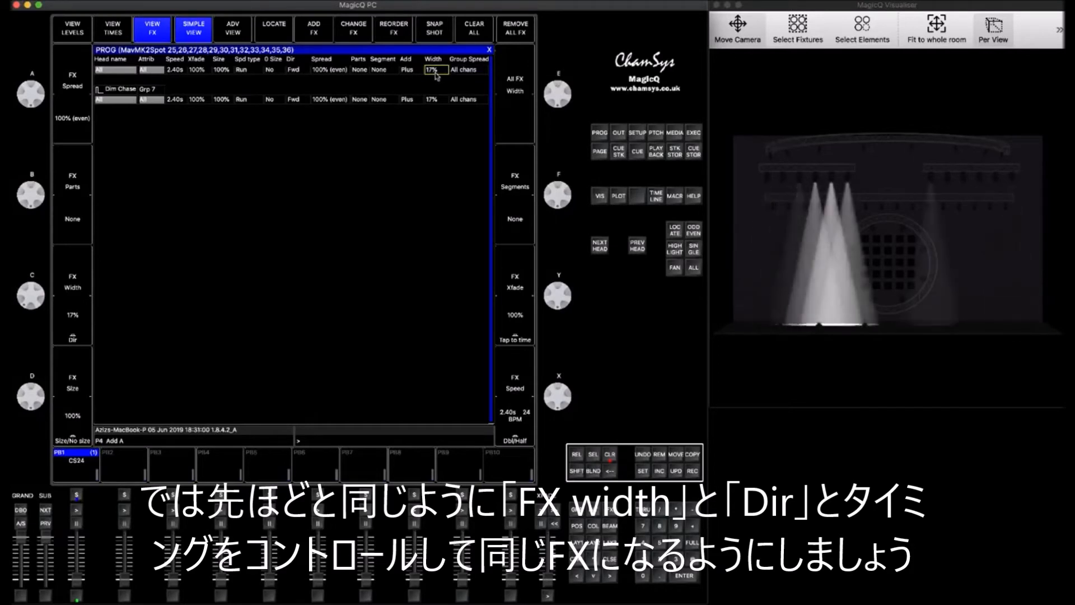
# - Tap the group FX speed to about 0.69 s and set its direction to Centre in
pyautogui.click(516, 333)
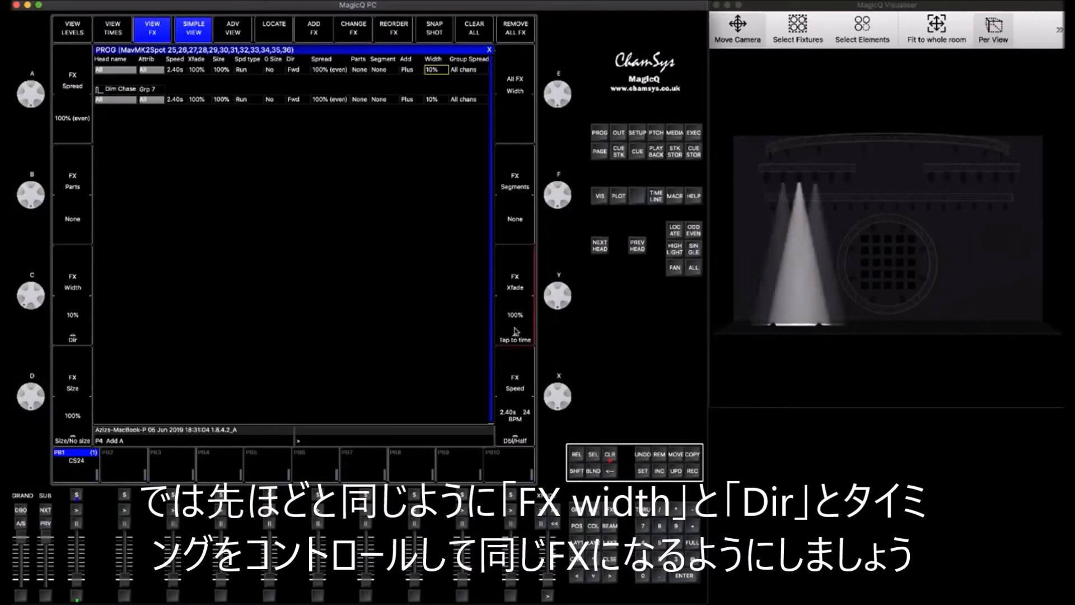
pyautogui.click(516, 333)
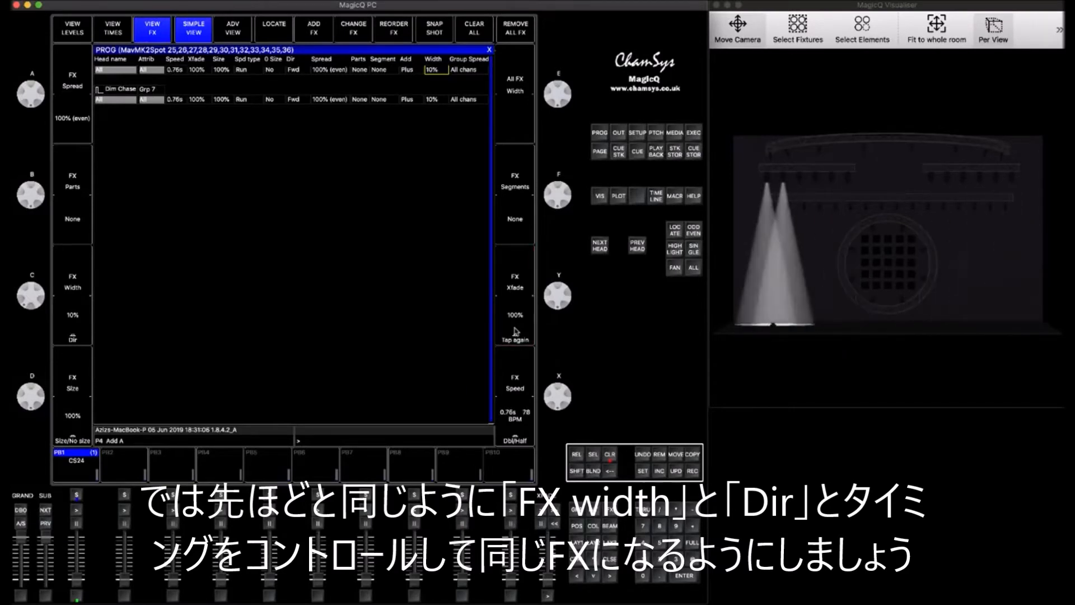
pyautogui.doubleClick(293, 68)
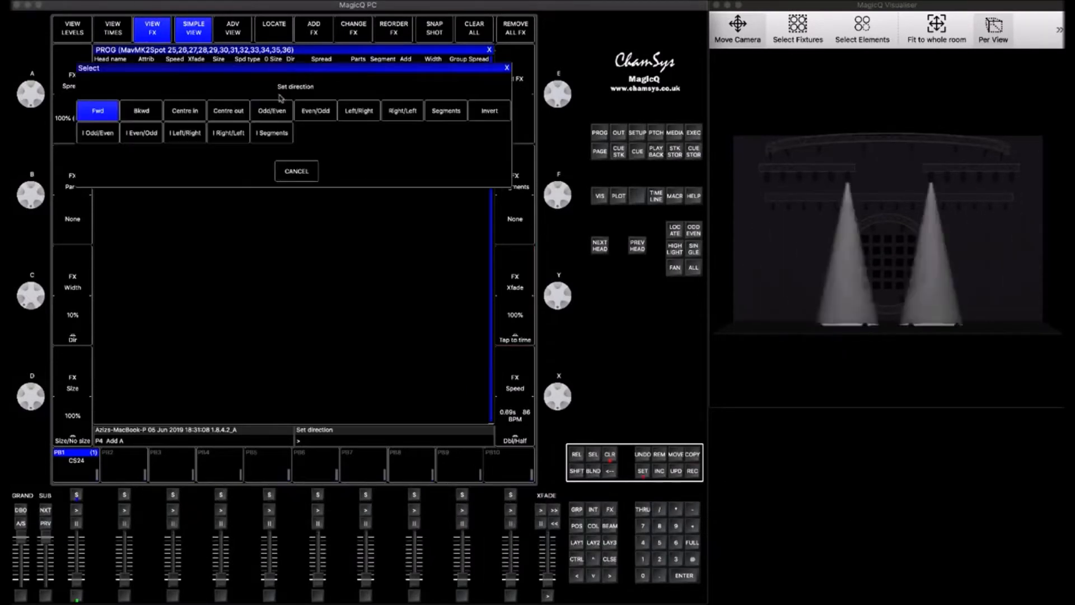
pyautogui.click(187, 115)
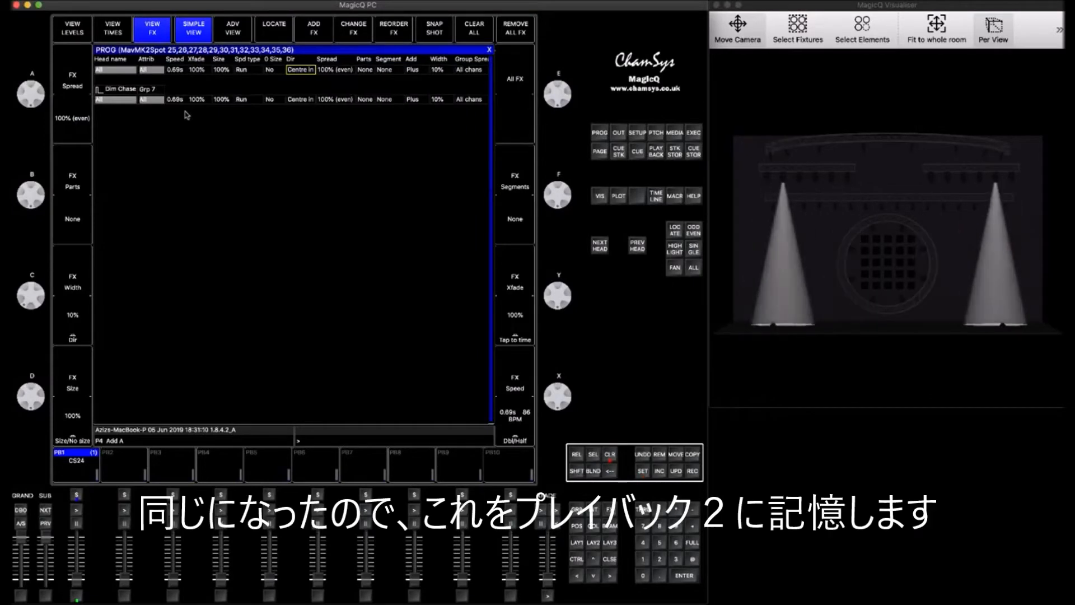
# - Record the group effect onto playback 2 and clear the programmer
pyautogui.click(693, 472)
pyautogui.click(125, 495)
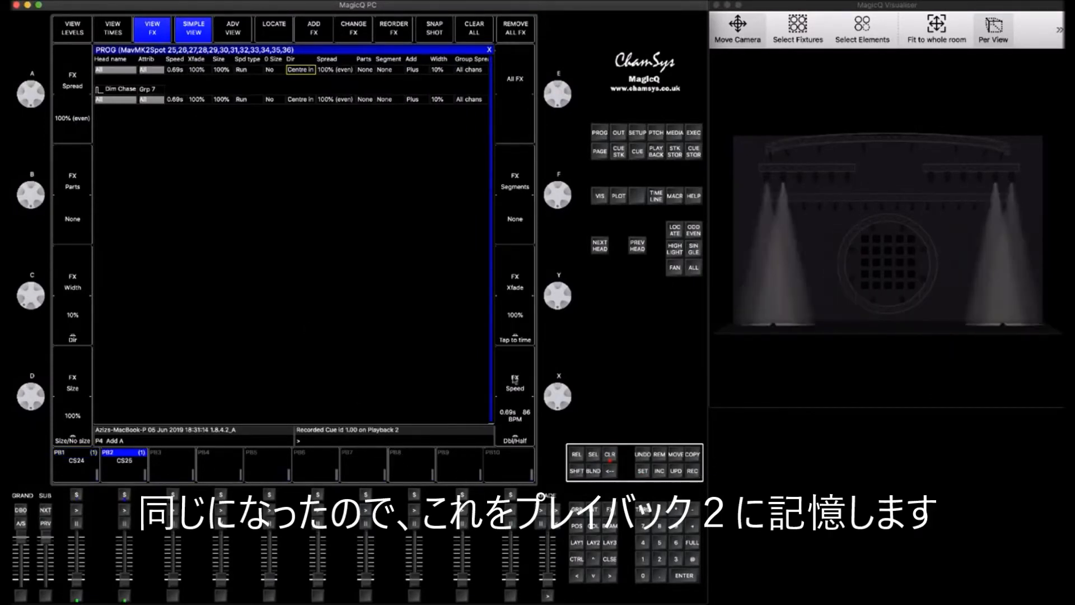
pyautogui.click(610, 456)
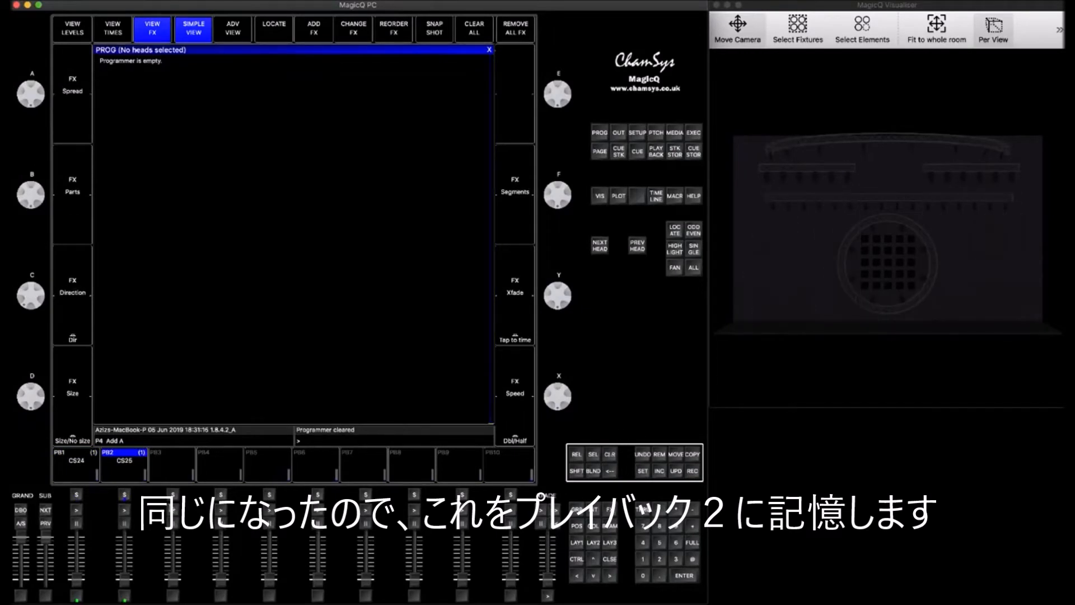
# - Run playback 1 and then playback 2 to compare the two effects, then release them
pyautogui.moveTo(77, 584); pyautogui.dragTo(76, 556)
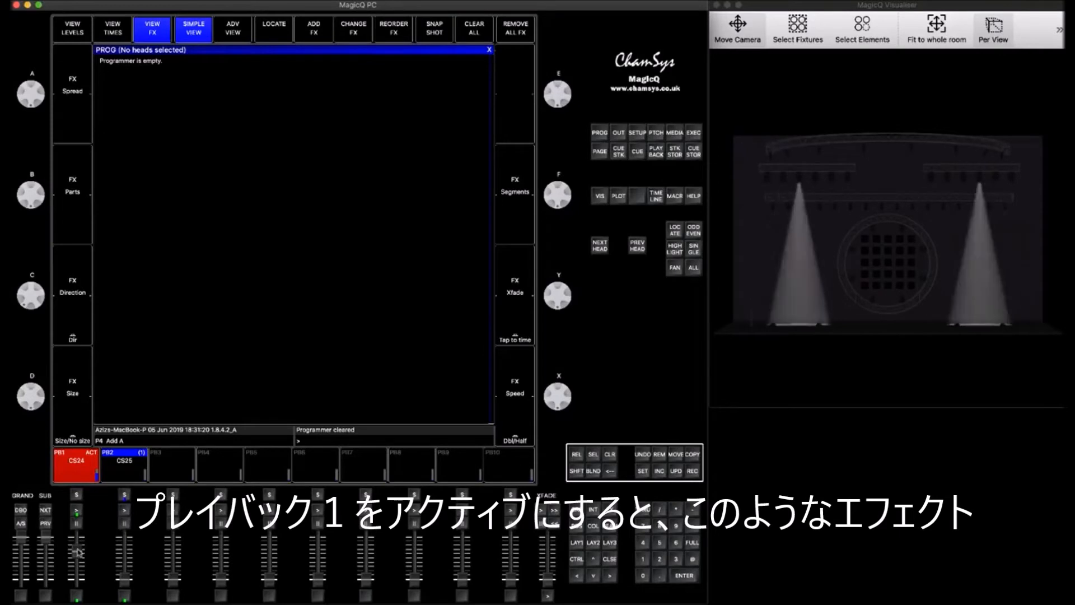
pyautogui.moveTo(76, 536); pyautogui.dragTo(126, 538)
pyautogui.click(126, 508)
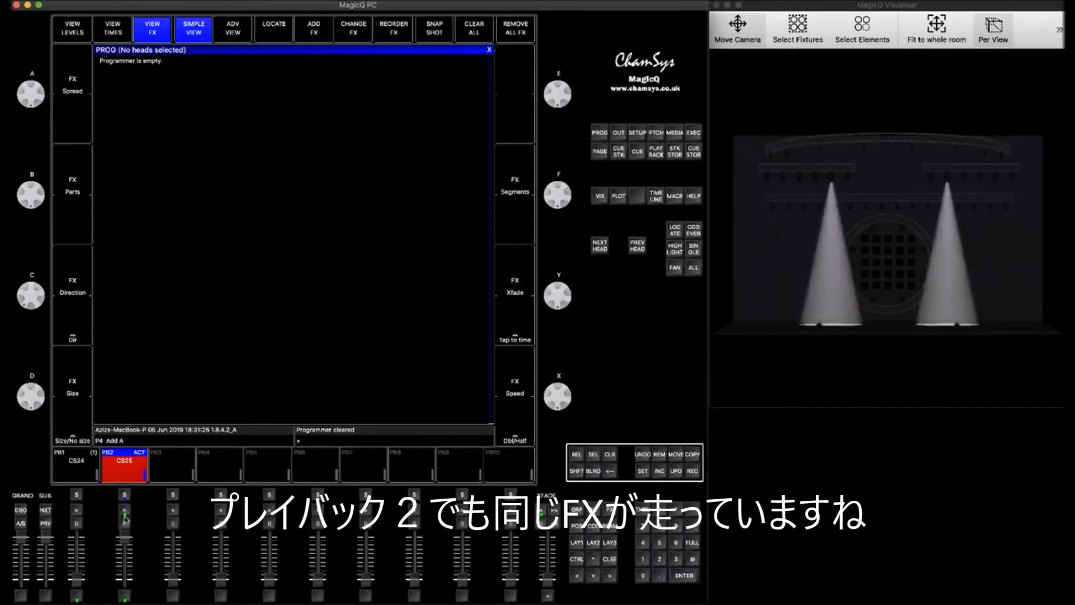
pyautogui.moveTo(124, 537); pyautogui.dragTo(123, 598)
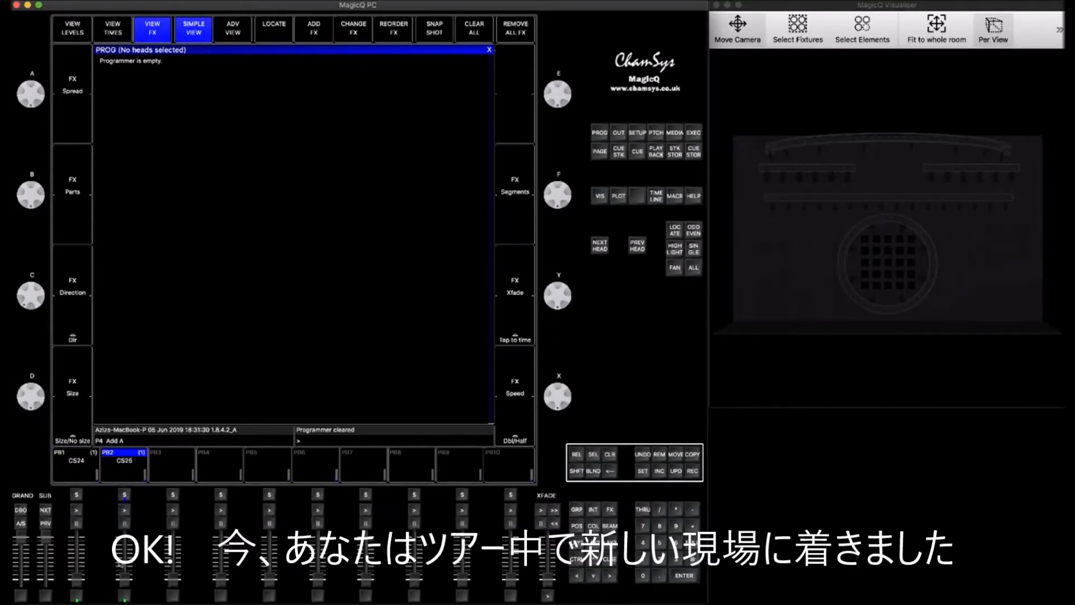
# - Show the individual heads and select the four upstage-side spots H33 to H36, then return to the groups view
pyautogui.click(609, 563)
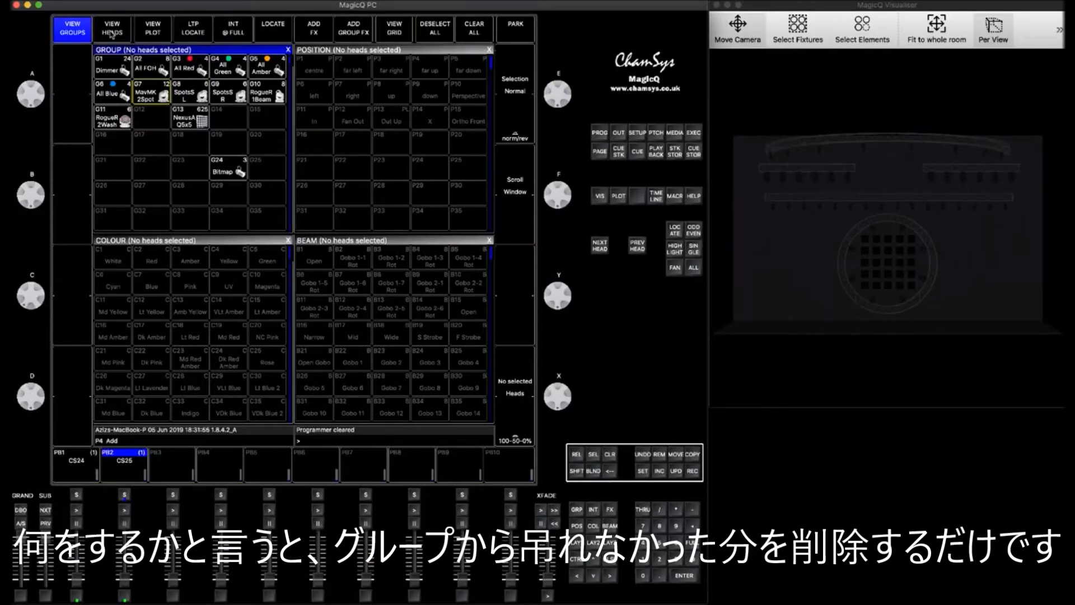
pyautogui.click(112, 31)
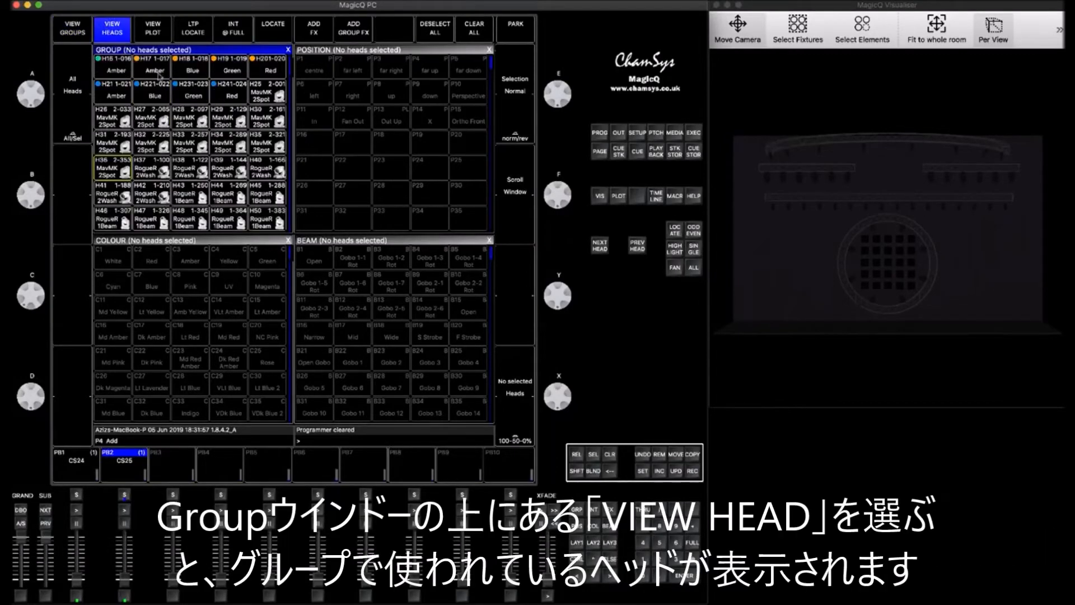
pyautogui.click(192, 143)
pyautogui.keyDown('shift'); pyautogui.click(240, 143); pyautogui.keyUp('shift')
pyautogui.keyDown('shift'); pyautogui.click(269, 143); pyautogui.keyUp('shift')
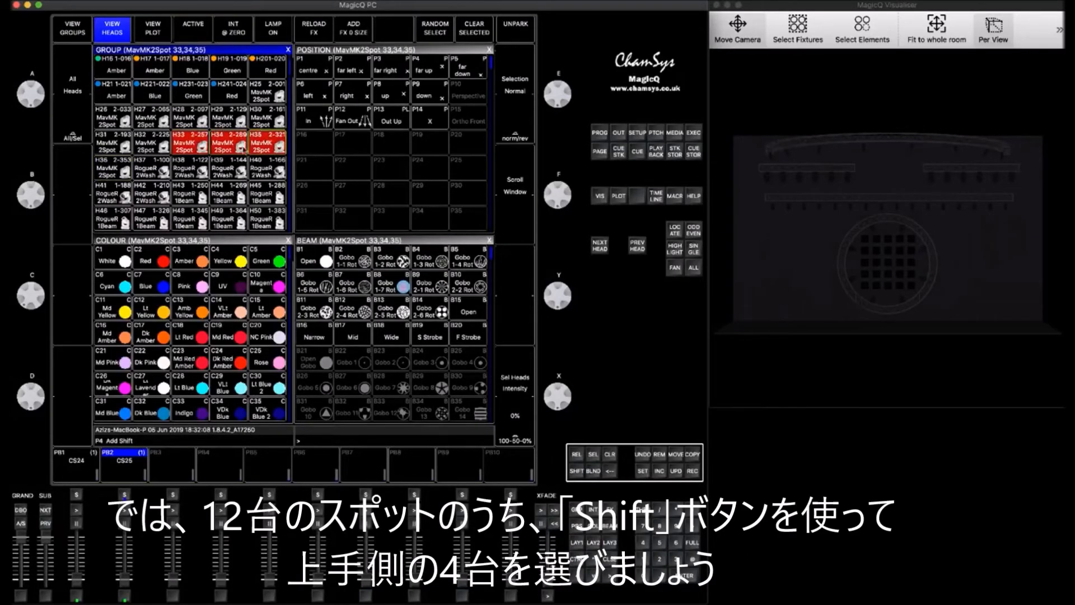
pyautogui.keyDown('shift'); pyautogui.click(107, 168); pyautogui.keyUp('shift')
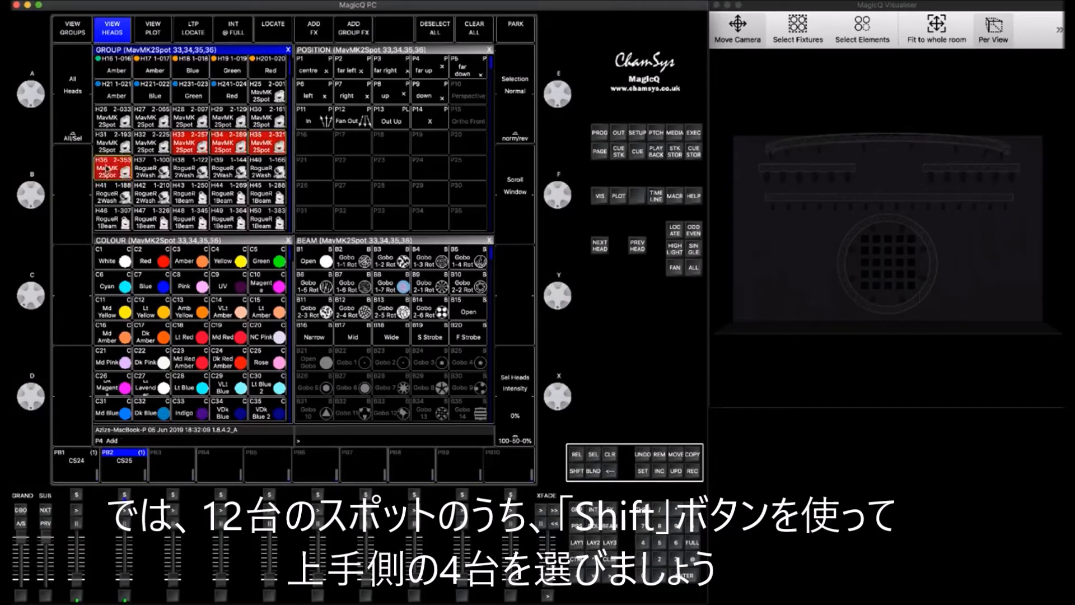
pyautogui.click(72, 33)
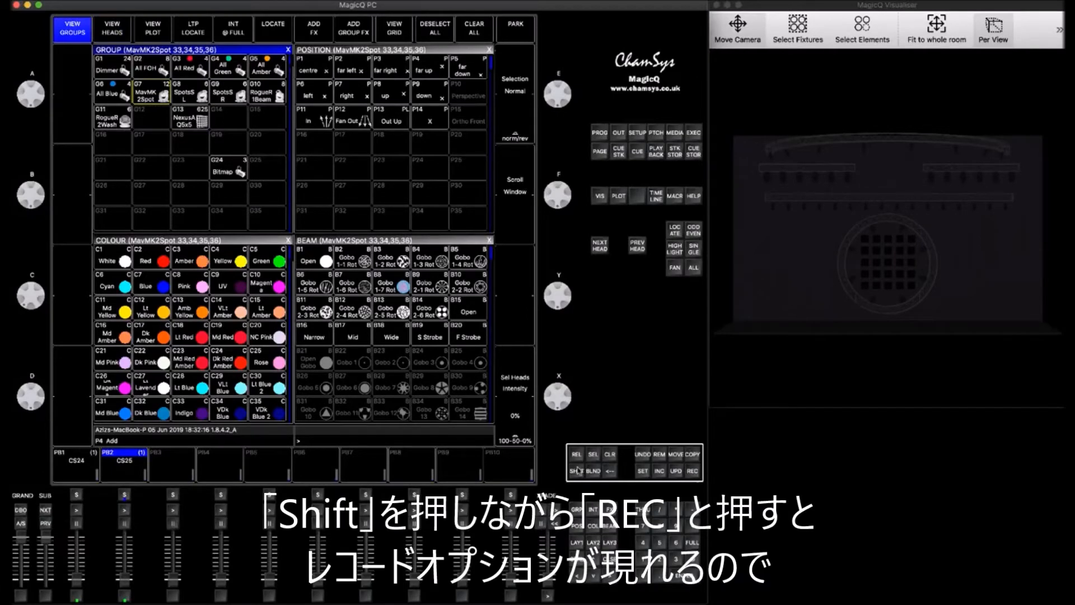
# - Remove the selected spots from group G2 MavMK2Spot using Rec Remove, then clear the programmer
pyautogui.press('shift')
pyautogui.keyDown('shift'); pyautogui.click(693, 472); pyautogui.keyUp('shift')
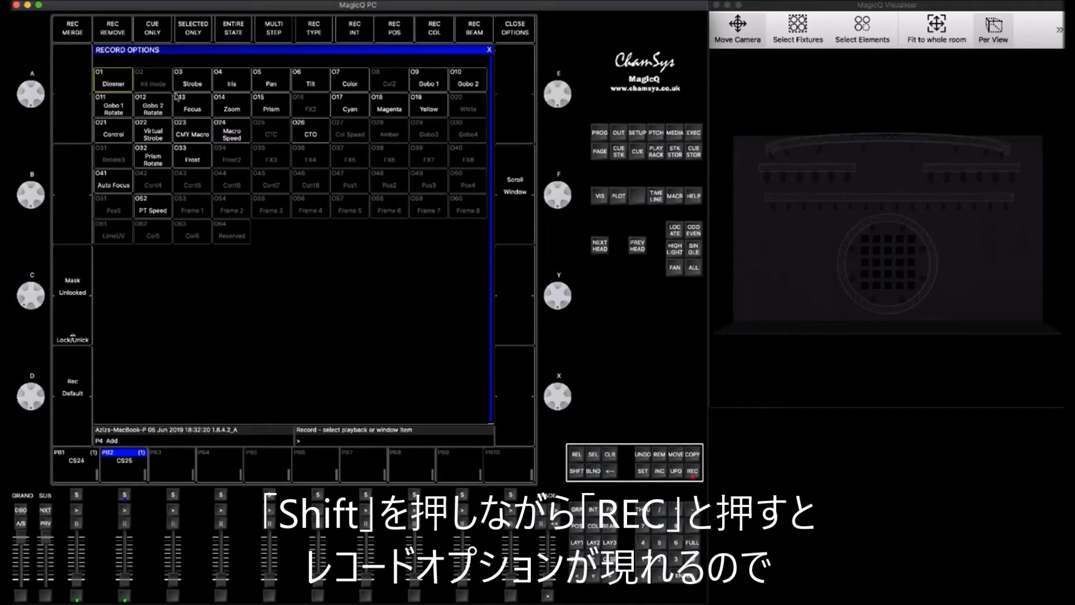
pyautogui.click(116, 28)
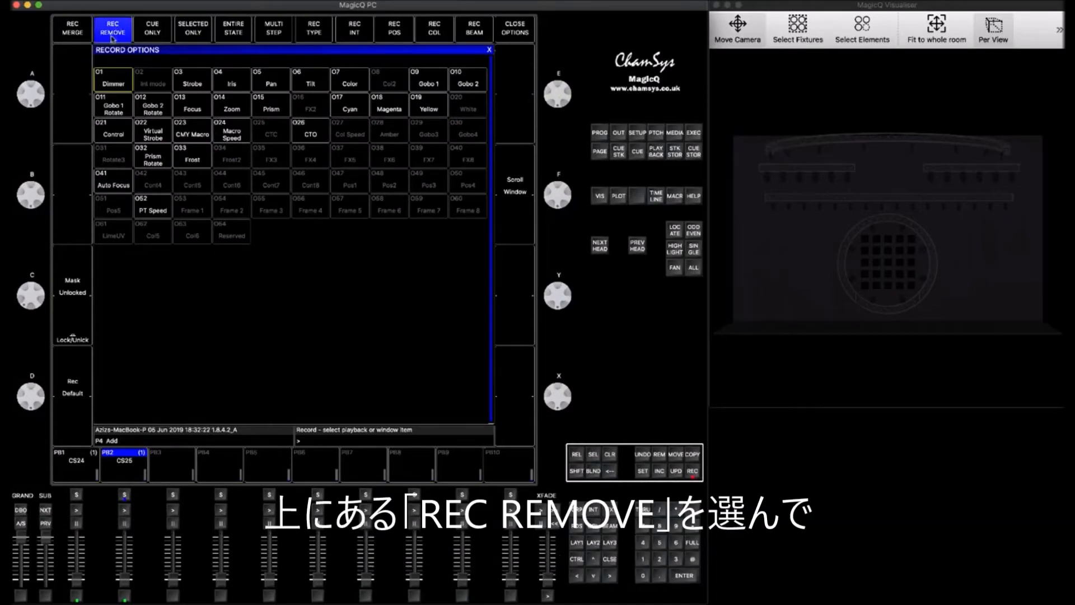
pyautogui.click(612, 560)
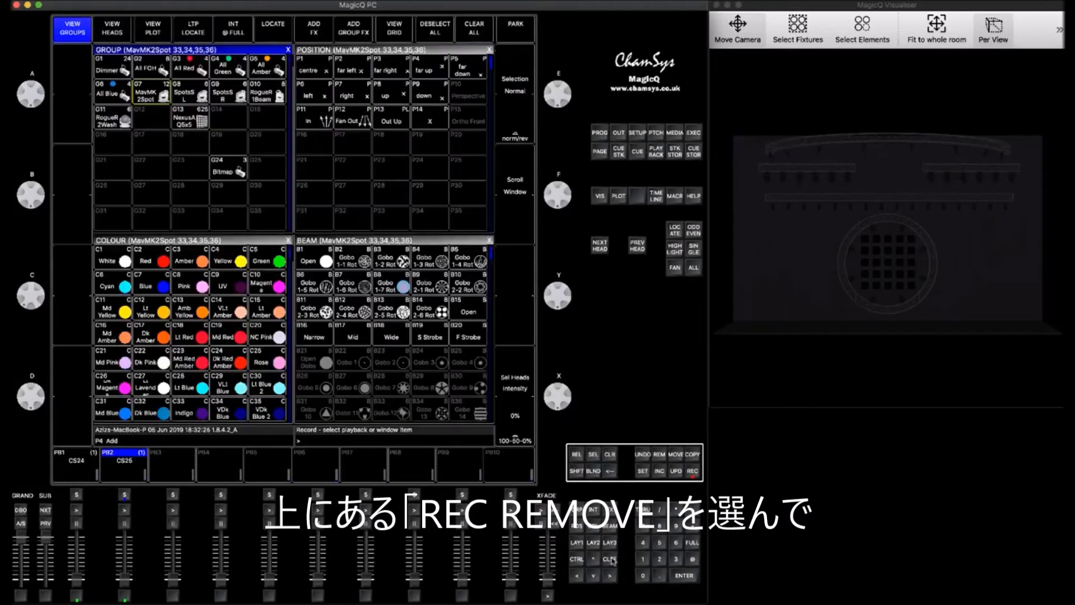
pyautogui.click(145, 93)
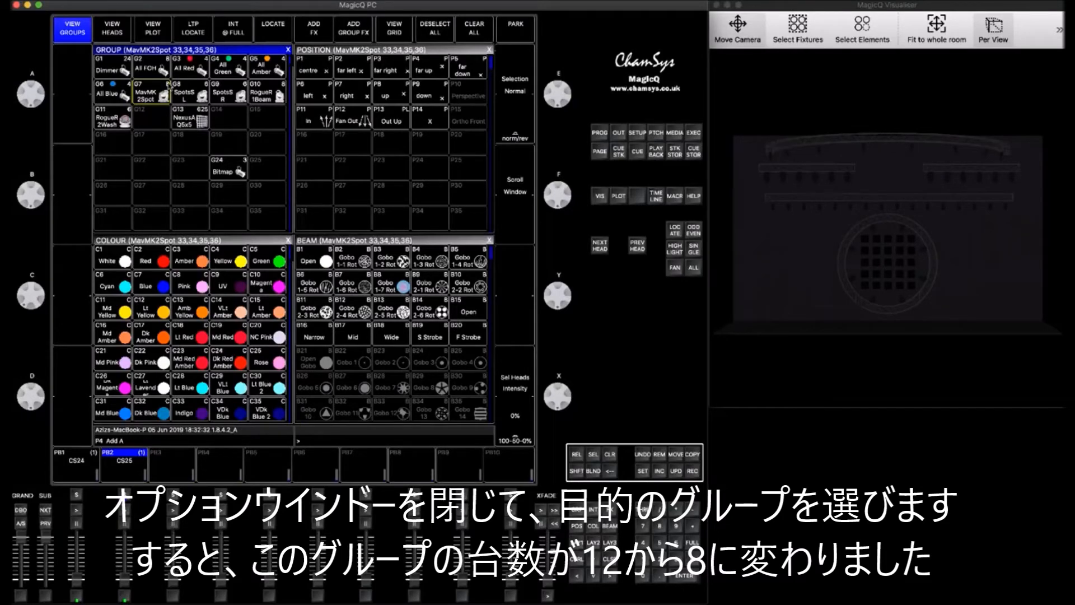
pyautogui.click(609, 454)
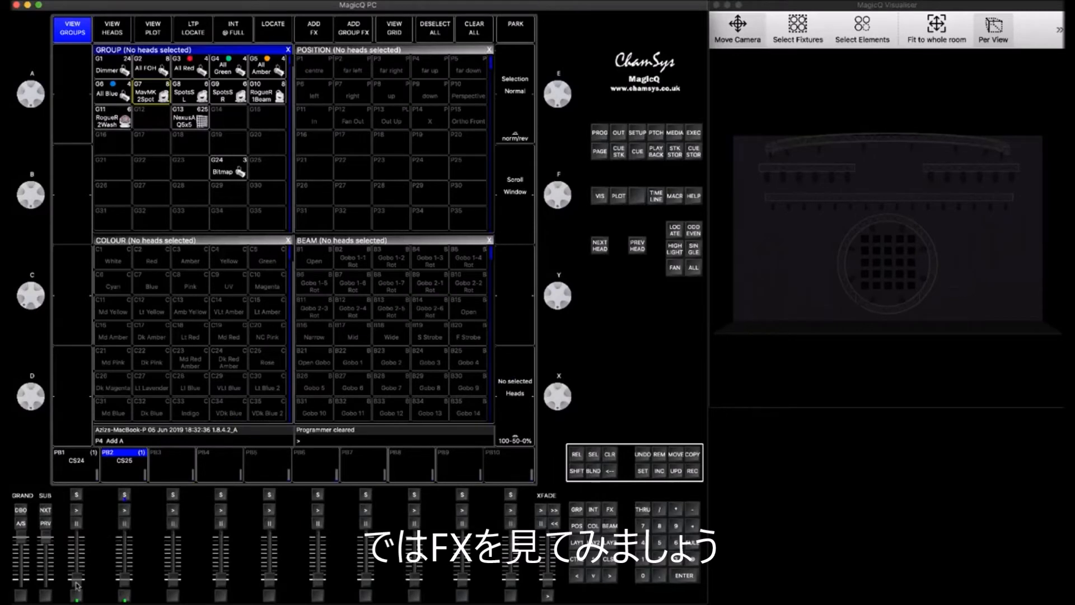
# - Run playback 1, then switch to playback 2 to compare both effects with the reduced group
pyautogui.moveTo(77, 582); pyautogui.dragTo(77, 542)
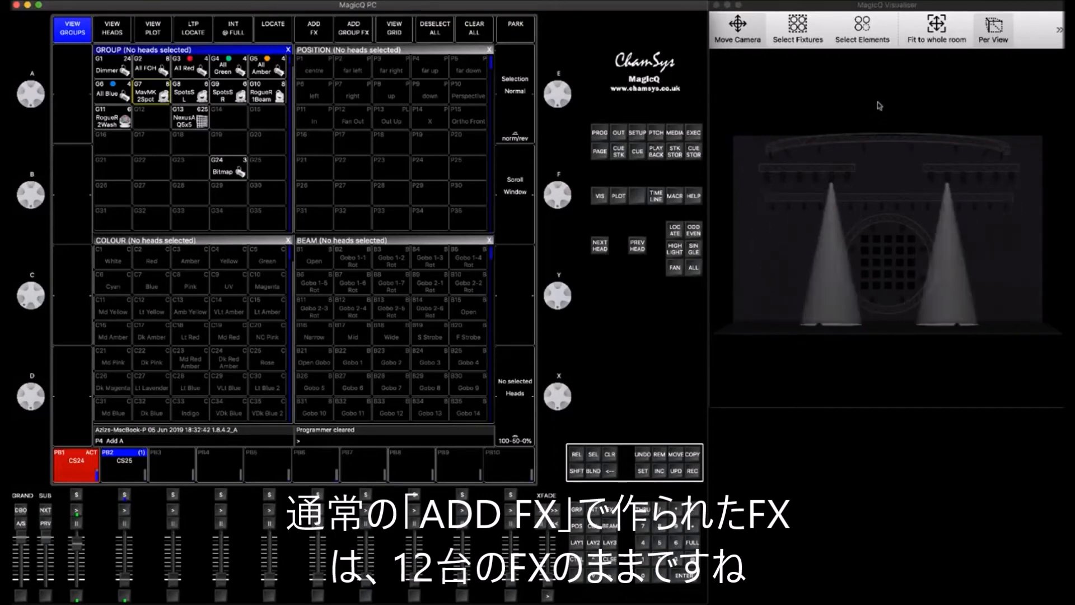
pyautogui.click(829, 6)
pyautogui.moveTo(829, 7); pyautogui.dragTo(940, 7)
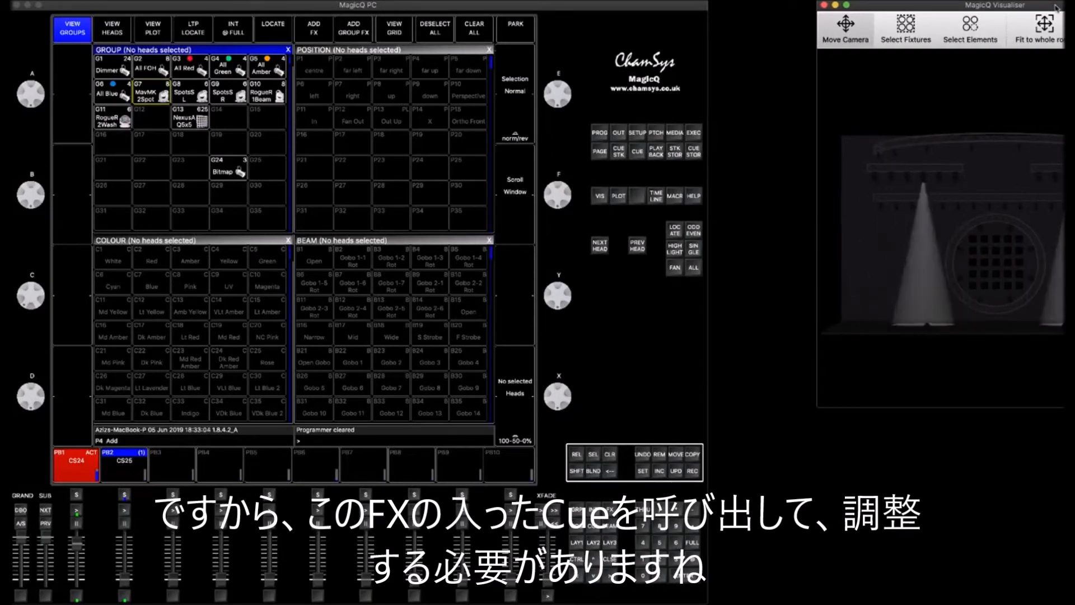
pyautogui.moveTo(1057, 8); pyautogui.dragTo(951, 4)
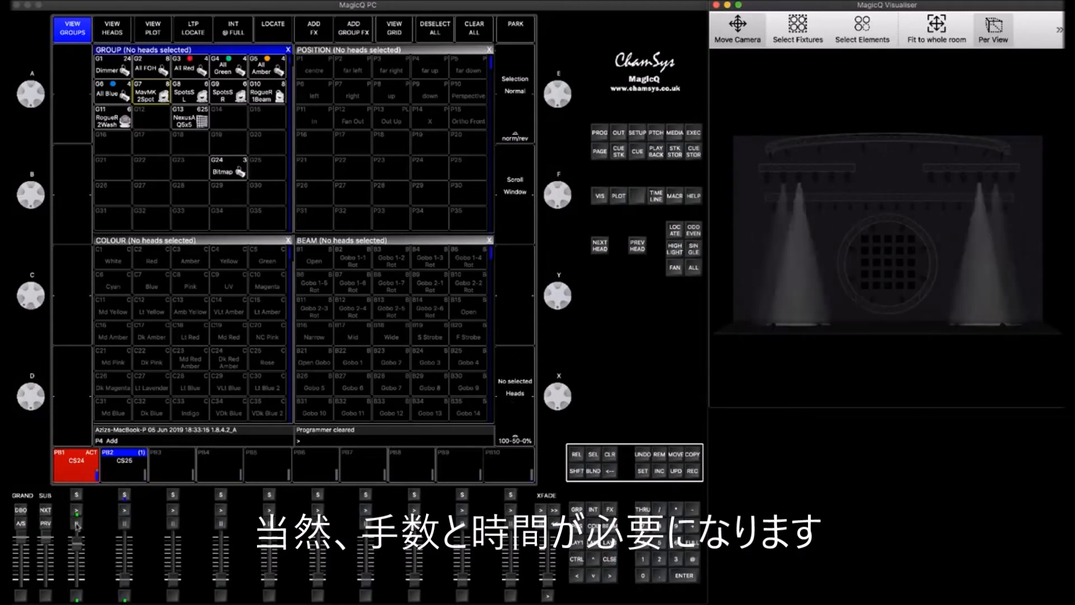
pyautogui.moveTo(77, 543); pyautogui.dragTo(127, 524)
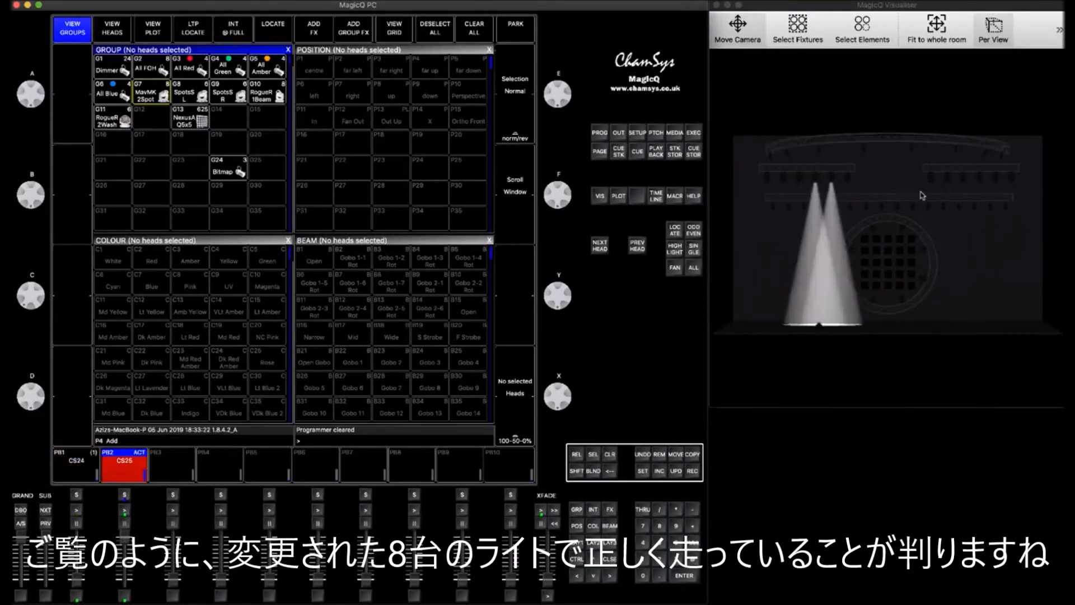
pyautogui.moveTo(838, 5); pyautogui.dragTo(951, 8)
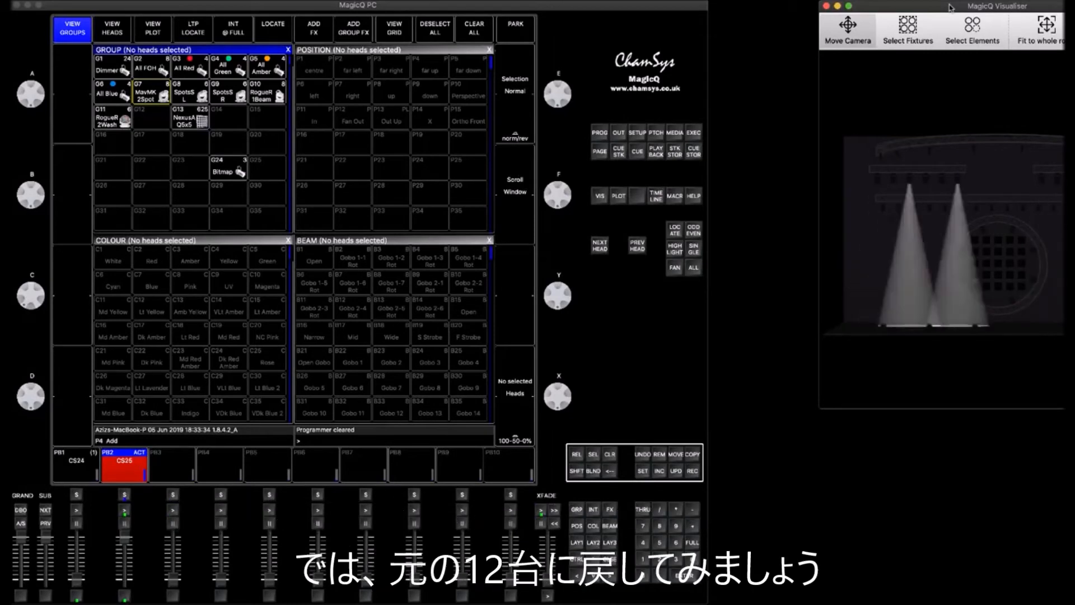
pyautogui.moveTo(950, 8); pyautogui.dragTo(840, 7)
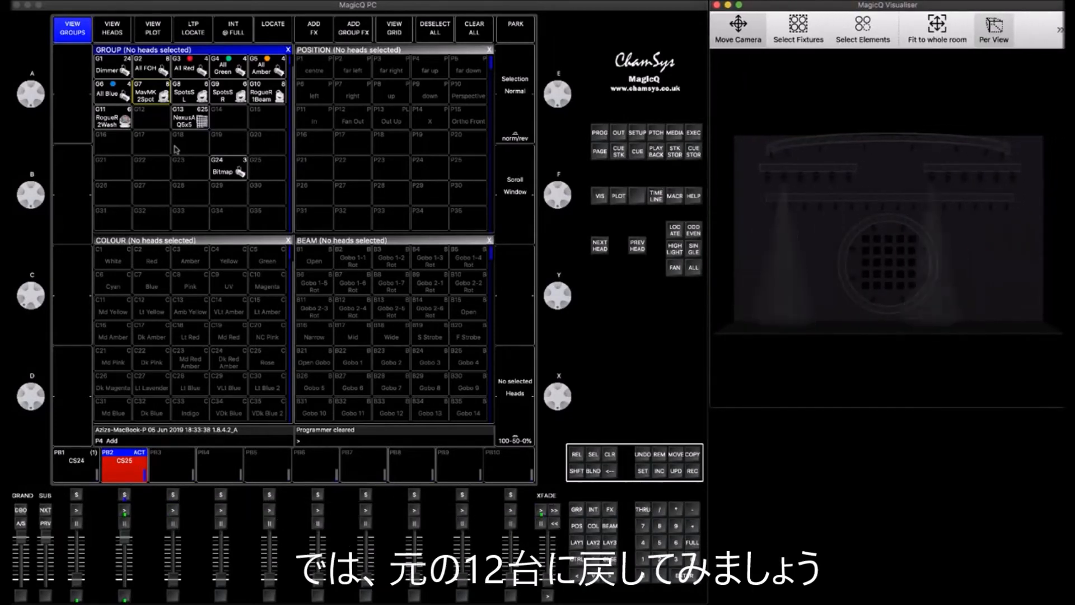
pyautogui.click(125, 538)
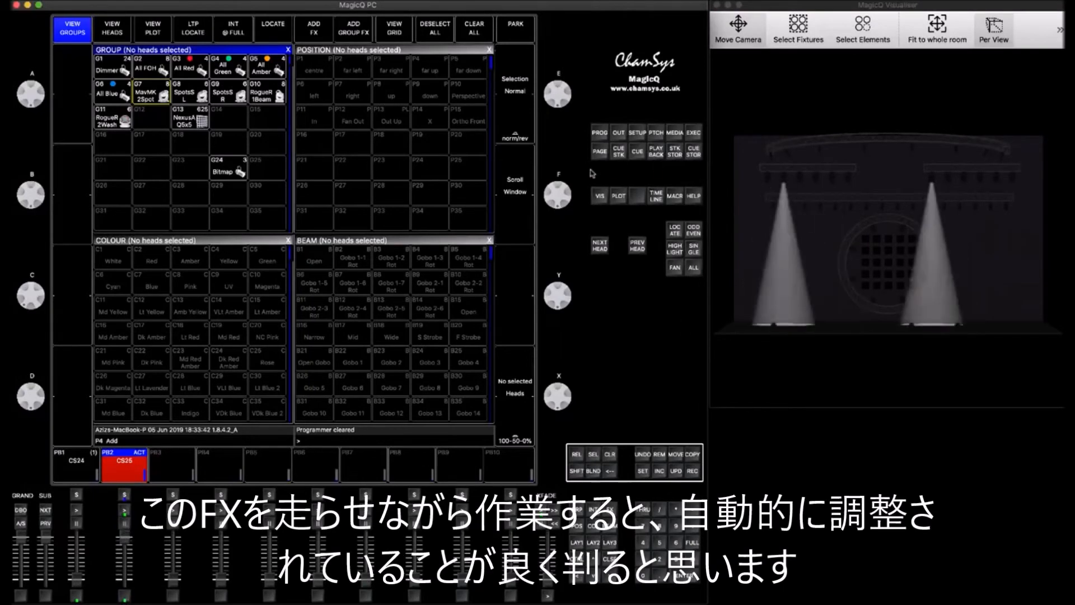
# - Select spots H33 to H36 again and merge them back into group G2 MavMK2Spot using Rec Merge
pyautogui.click(109, 35)
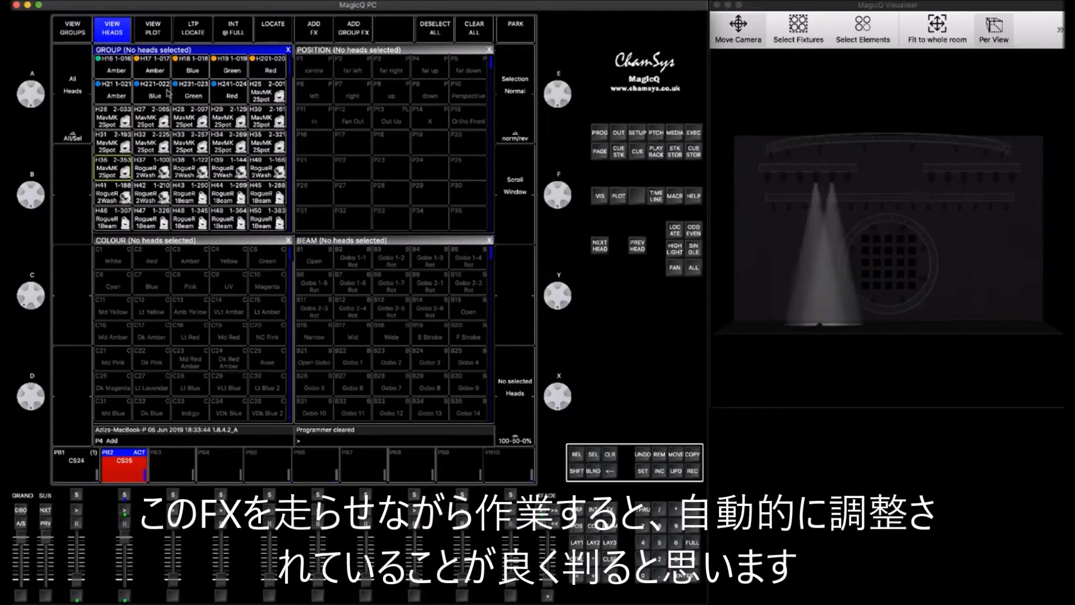
pyautogui.click(202, 141)
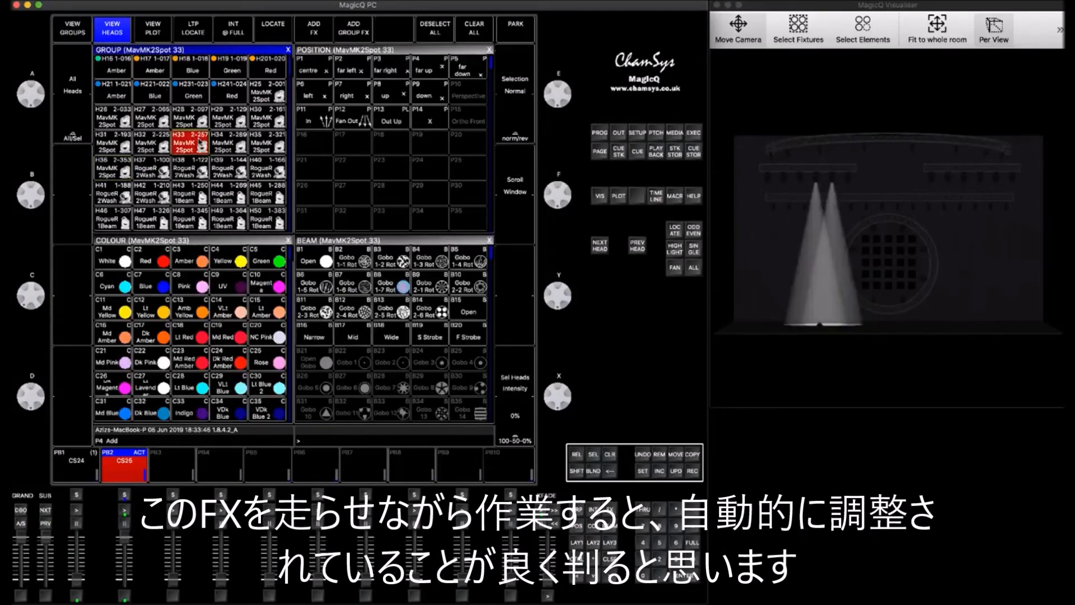
pyautogui.keyDown('shift'); pyautogui.click(234, 142); pyautogui.keyUp('shift')
pyautogui.keyDown('shift'); pyautogui.click(261, 142); pyautogui.keyUp('shift')
pyautogui.keyDown('shift'); pyautogui.click(120, 171); pyautogui.keyUp('shift')
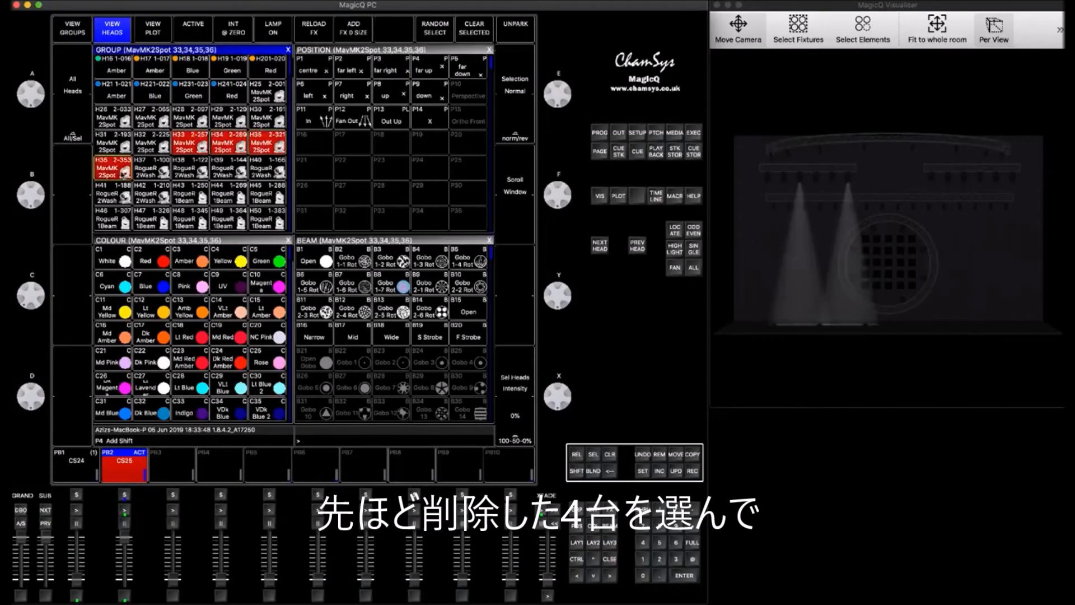
pyautogui.click(81, 33)
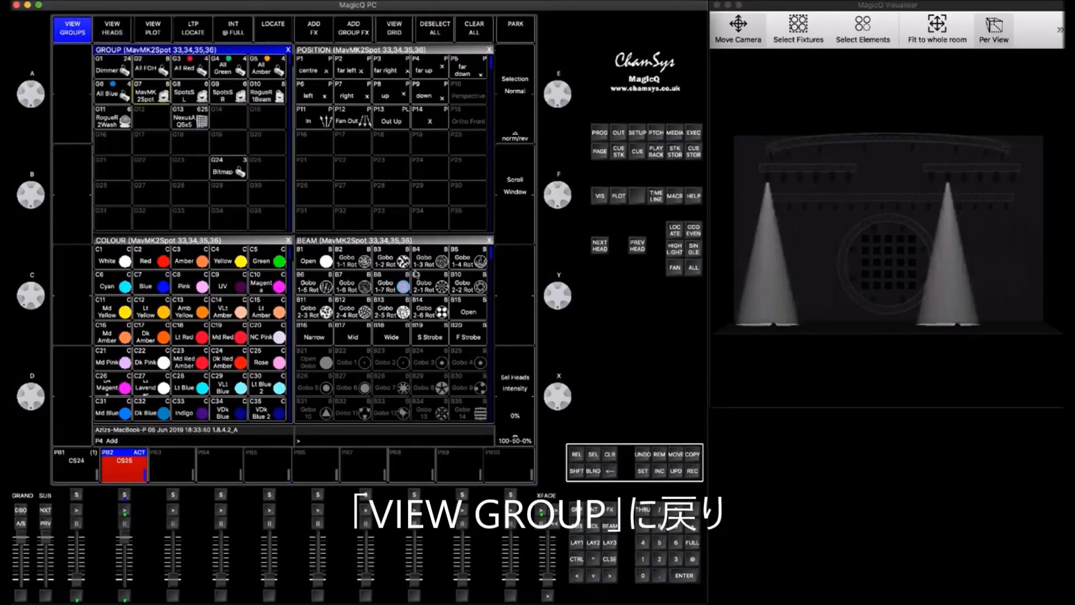
pyautogui.click(693, 471)
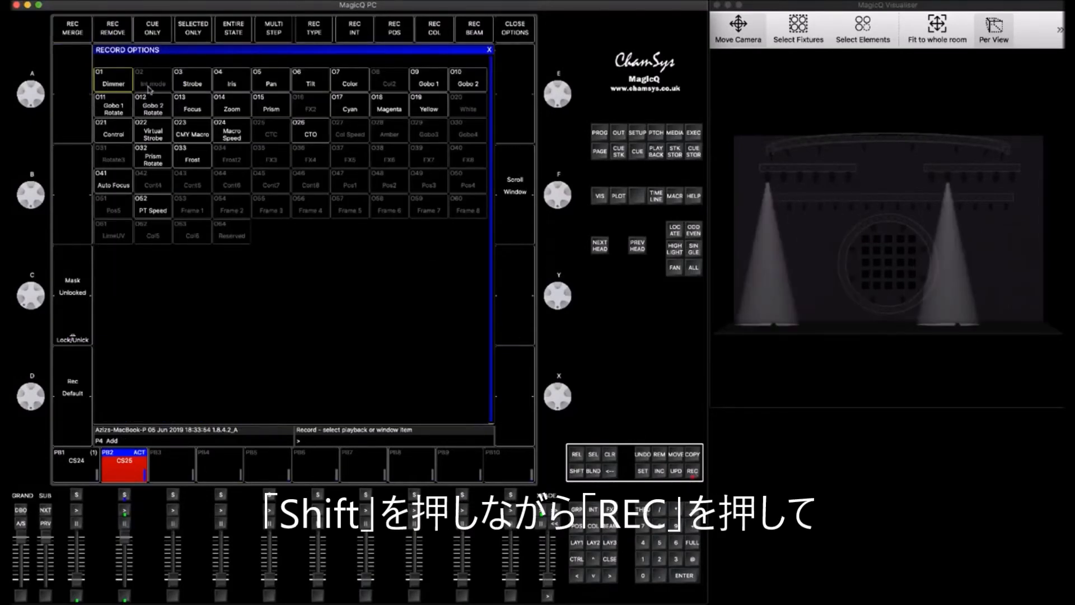
pyautogui.click(73, 28)
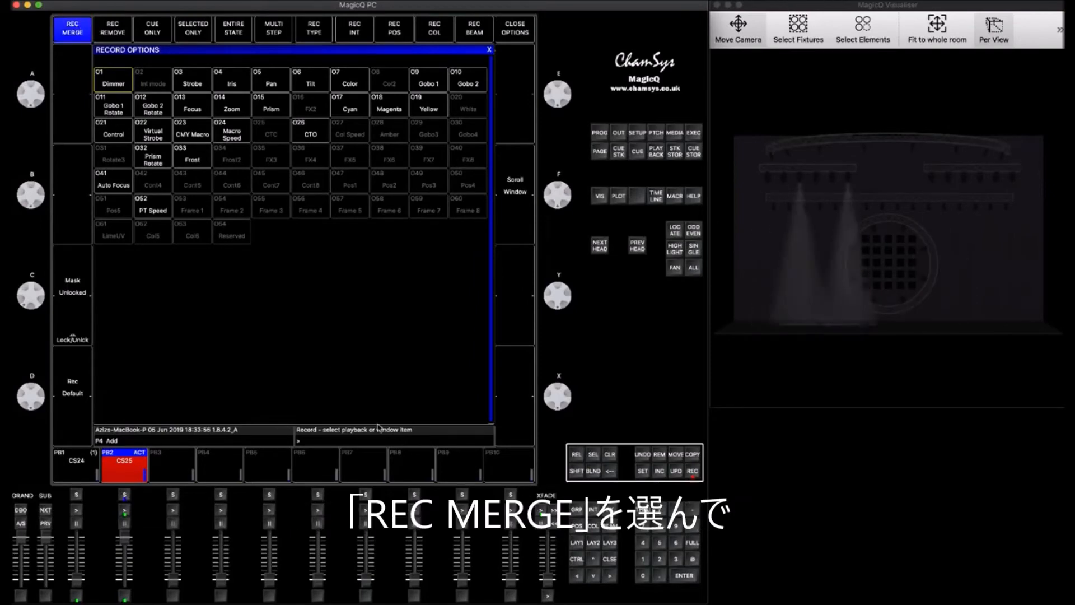
pyautogui.click(611, 560)
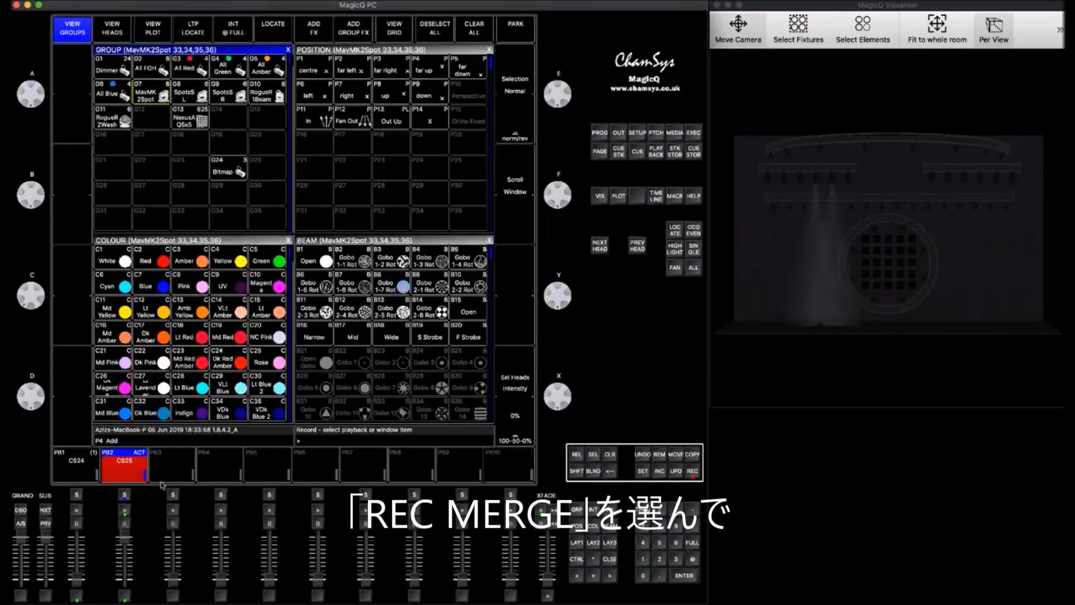
pyautogui.click(163, 96)
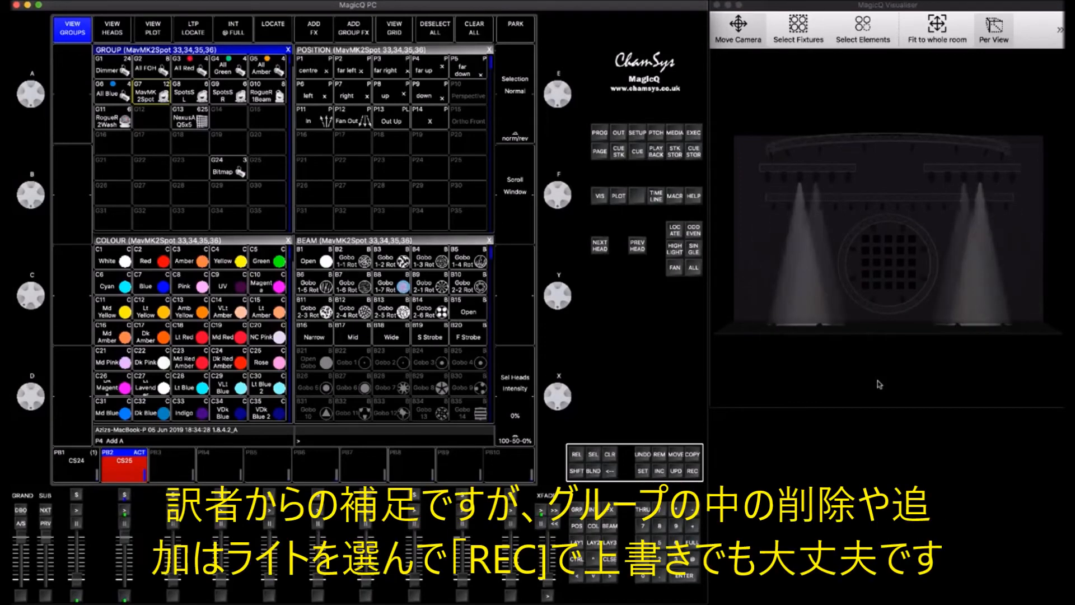
# - Release playback 2 and select the All FOH, MavMK2Spot and RogueR2Wash groups together
pyautogui.moveTo(126, 550); pyautogui.dragTo(125, 590)
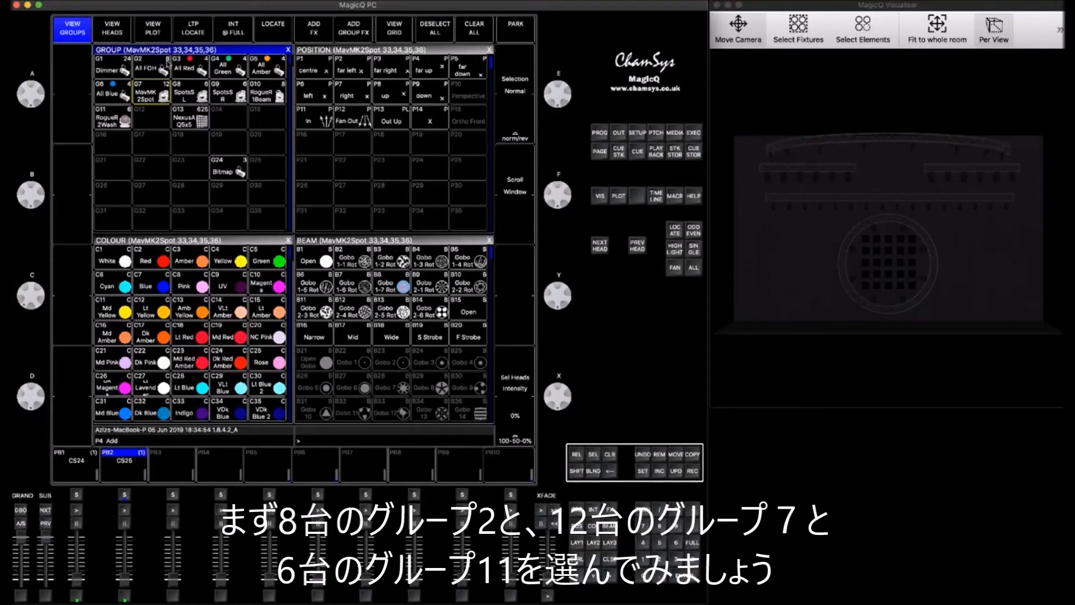
pyautogui.click(163, 70)
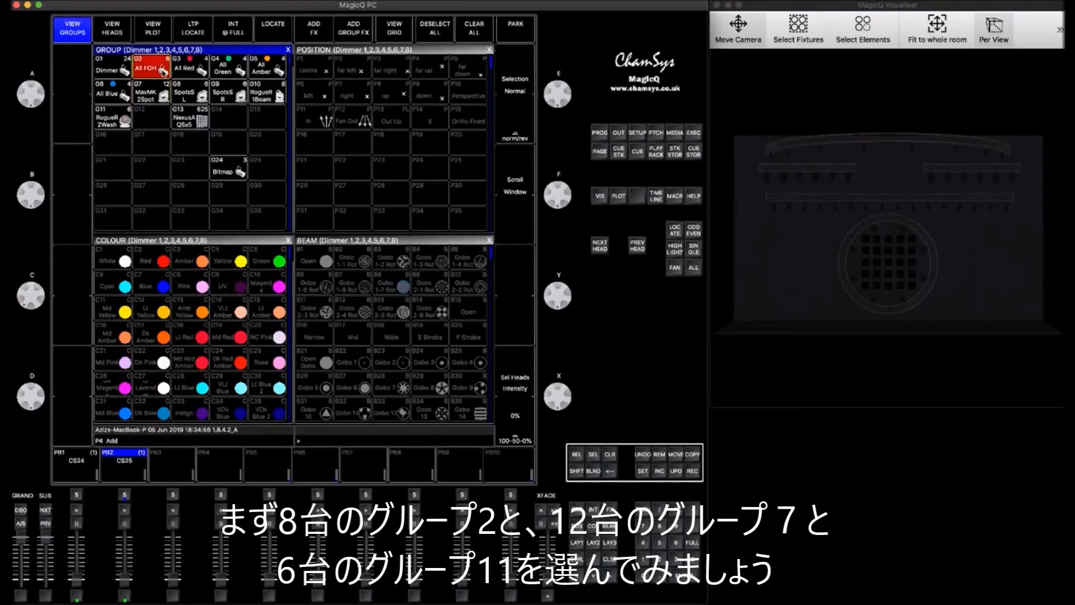
pyautogui.press('shift')
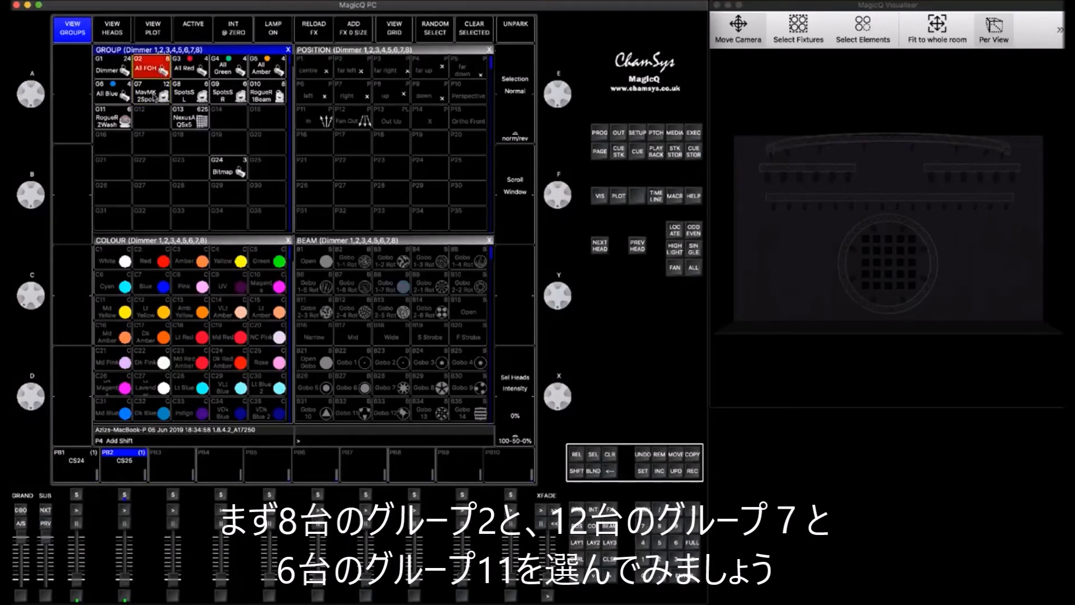
pyautogui.keyDown('shift'); pyautogui.click(156, 96); pyautogui.keyUp('shift')
pyautogui.press('shift')
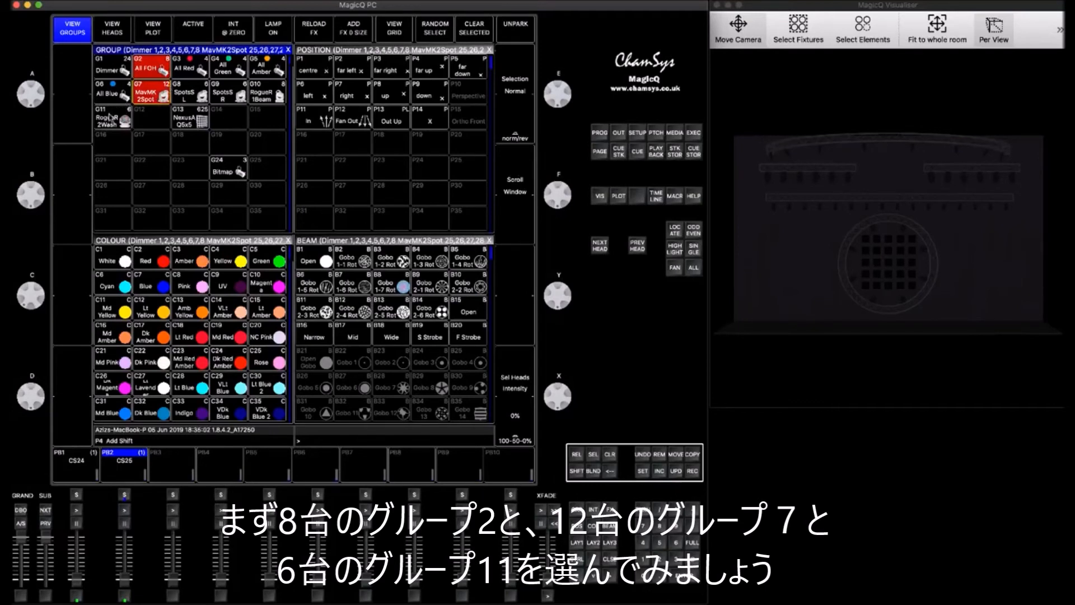
pyautogui.keyDown('shift'); pyautogui.click(111, 118); pyautogui.keyUp('shift')
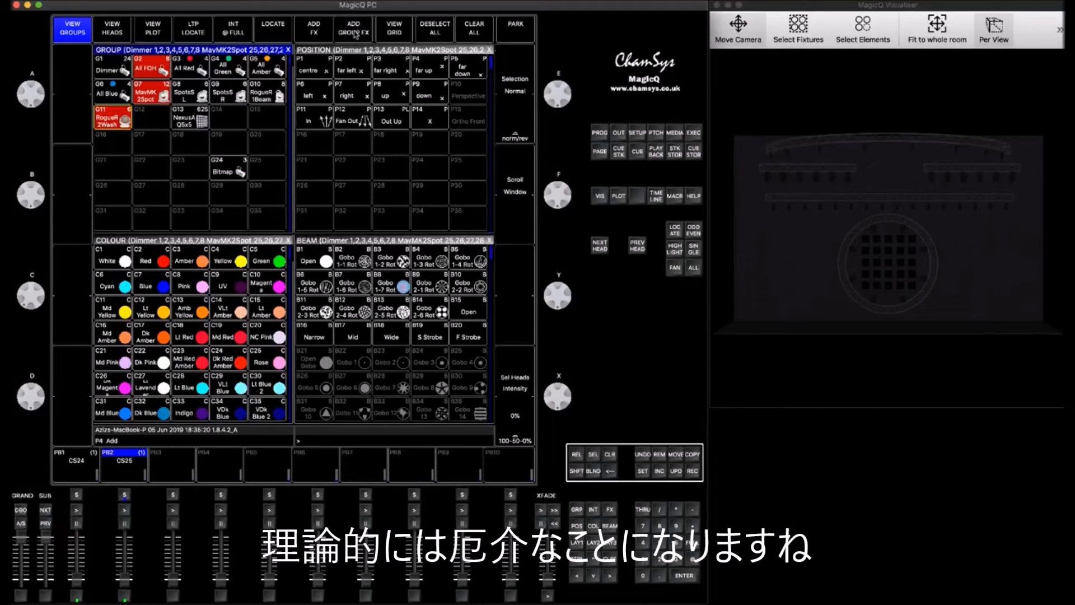
# - Add the dim chase as a group FX and apply it to the groups
pyautogui.click(358, 32)
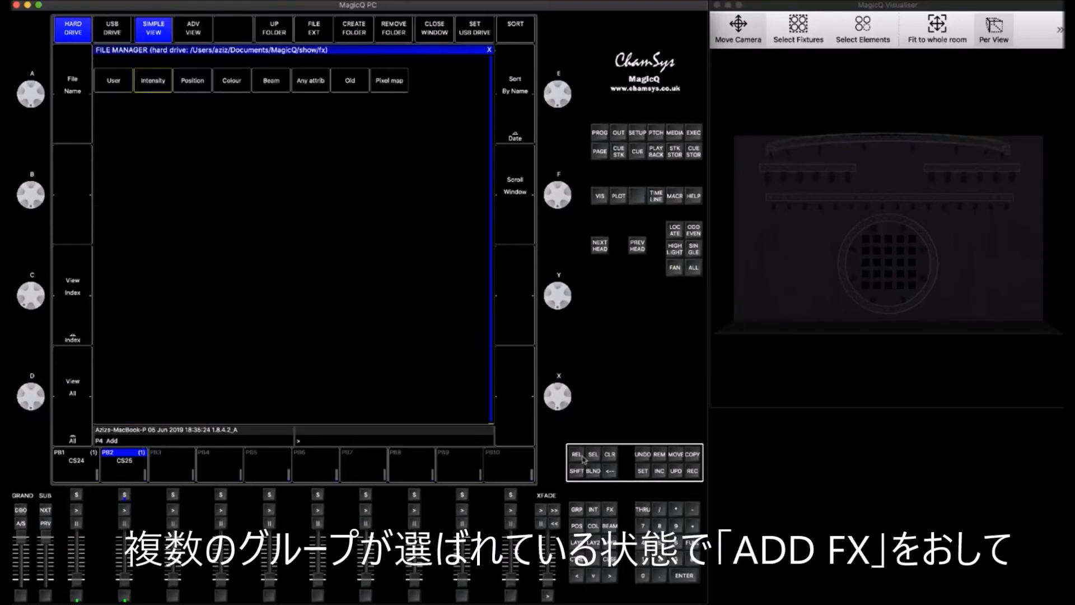
pyautogui.click(611, 560)
pyautogui.click(311, 35)
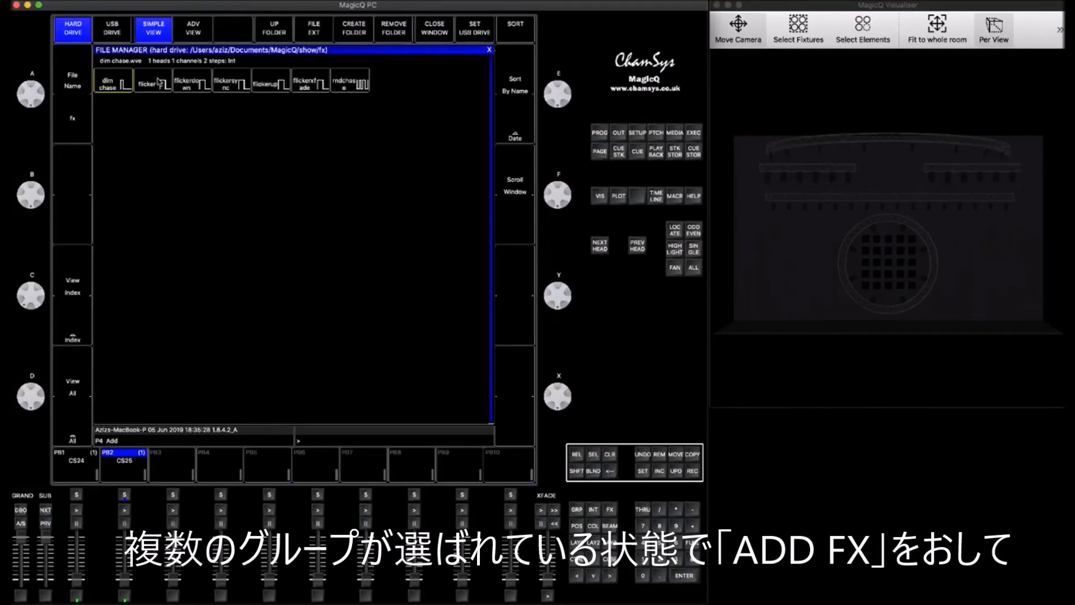
pyautogui.click(104, 86)
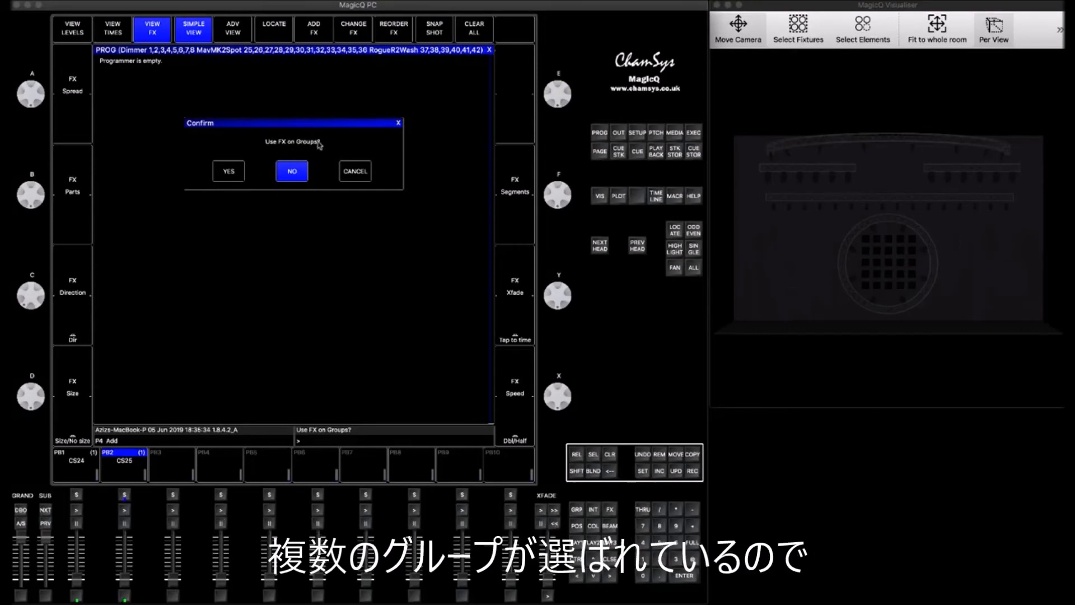
pyautogui.click(229, 172)
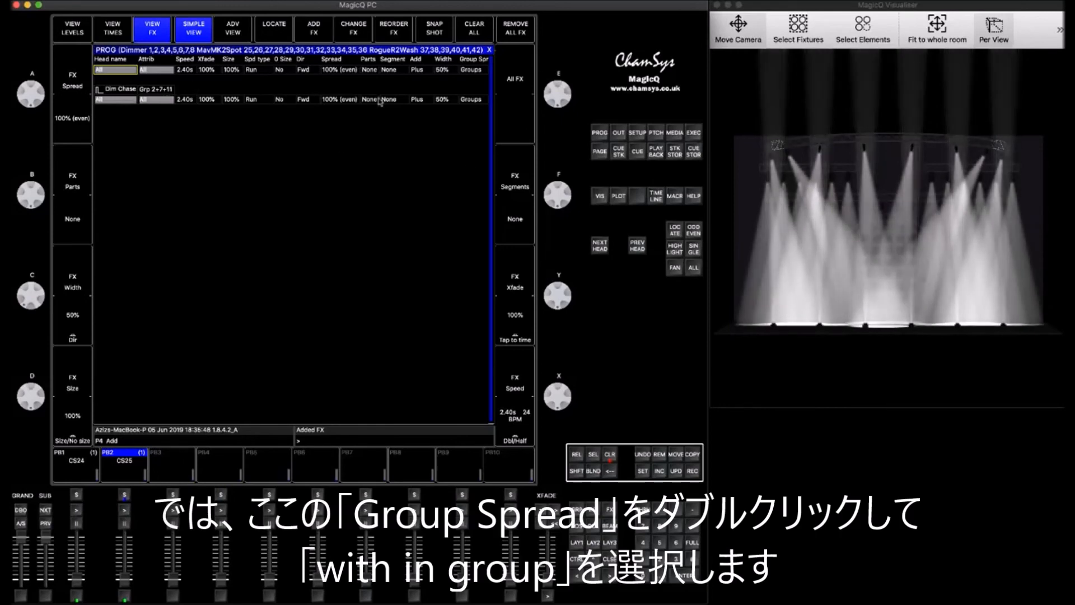
# - Set the effect's group mode to Within group and its width to 10%
pyautogui.doubleClick(474, 71)
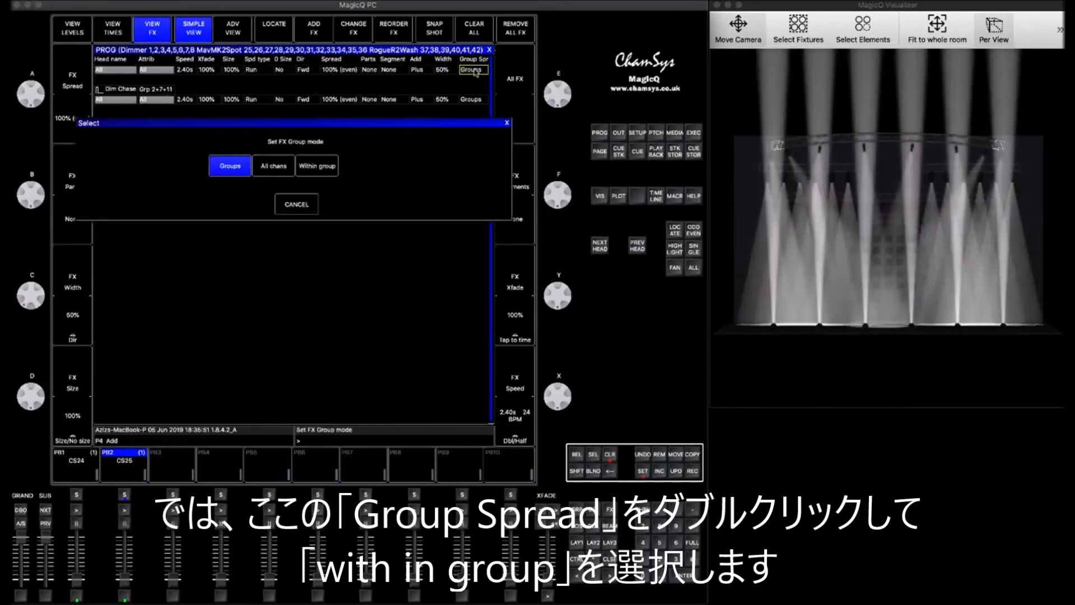
pyautogui.click(310, 168)
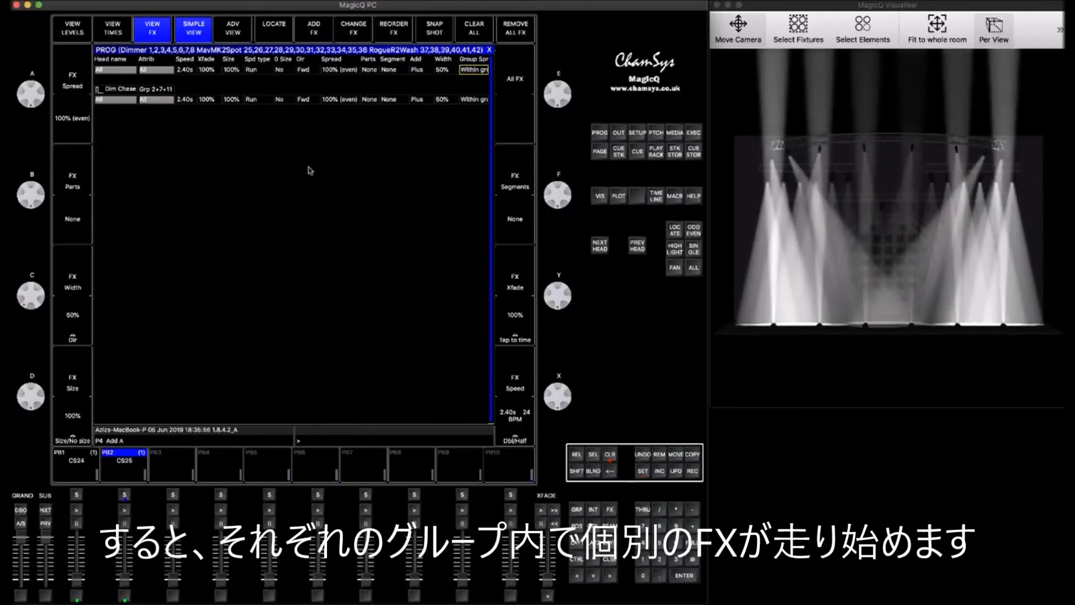
pyautogui.moveTo(35, 301); pyautogui.dragTo(34, 259)
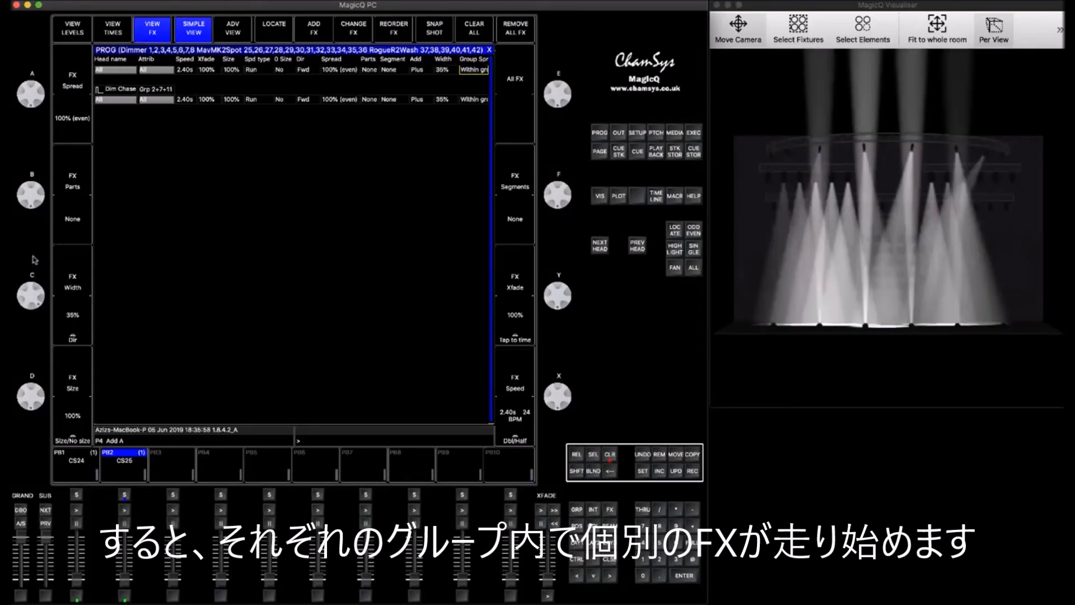
pyautogui.click(443, 70)
pyautogui.press('Return')
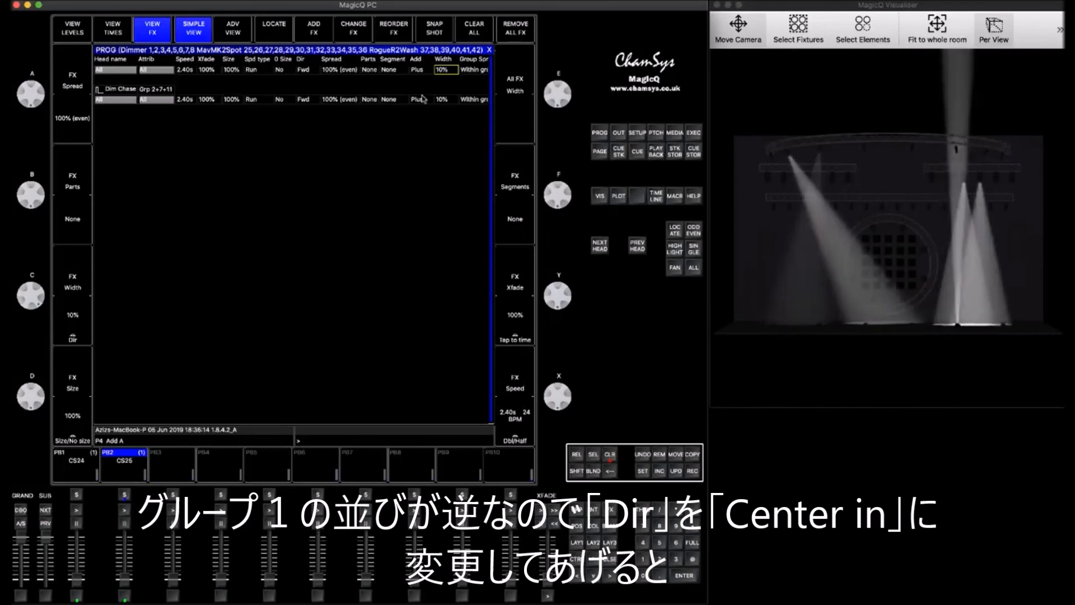
# - Set the effect's direction to Centre in and record it onto playback 3
pyautogui.click(304, 71)
pyautogui.click(176, 114)
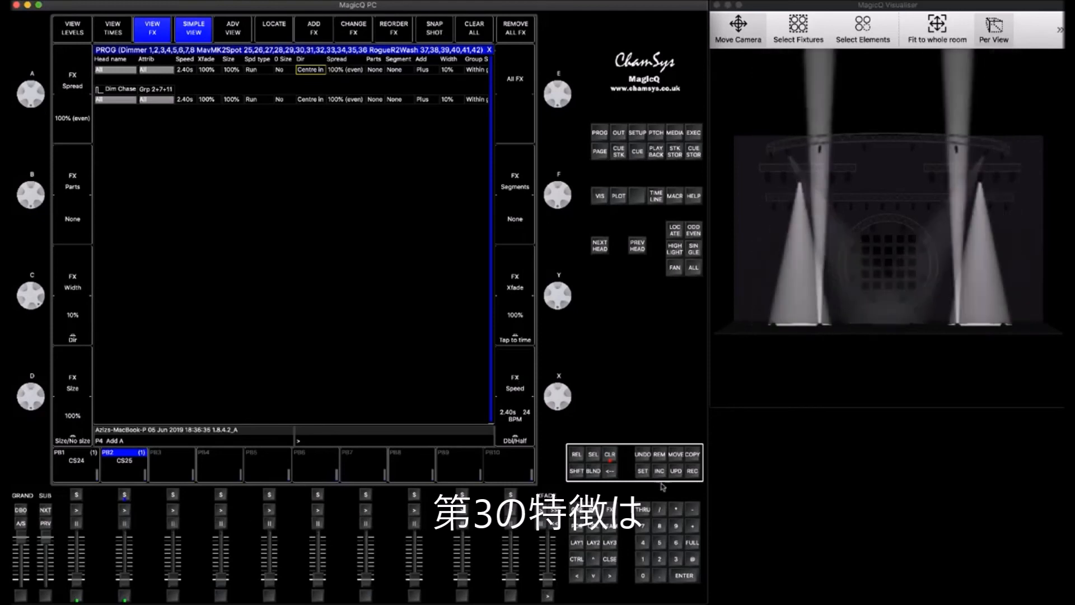
pyautogui.click(692, 471)
pyautogui.click(172, 464)
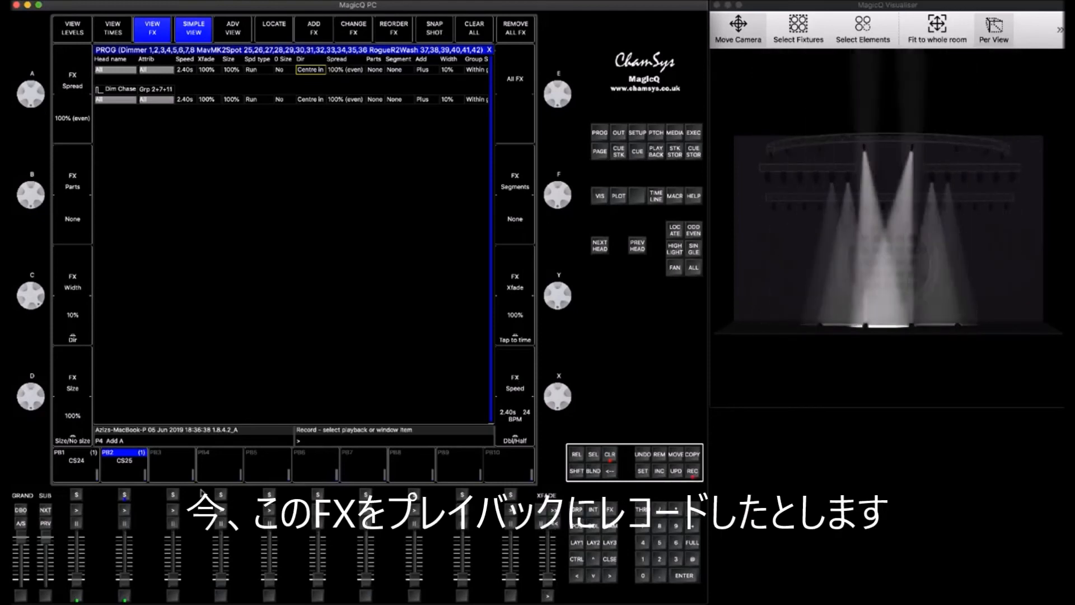
# - Clear the programmer after recording the effect onto playback 3
pyautogui.click(610, 454)
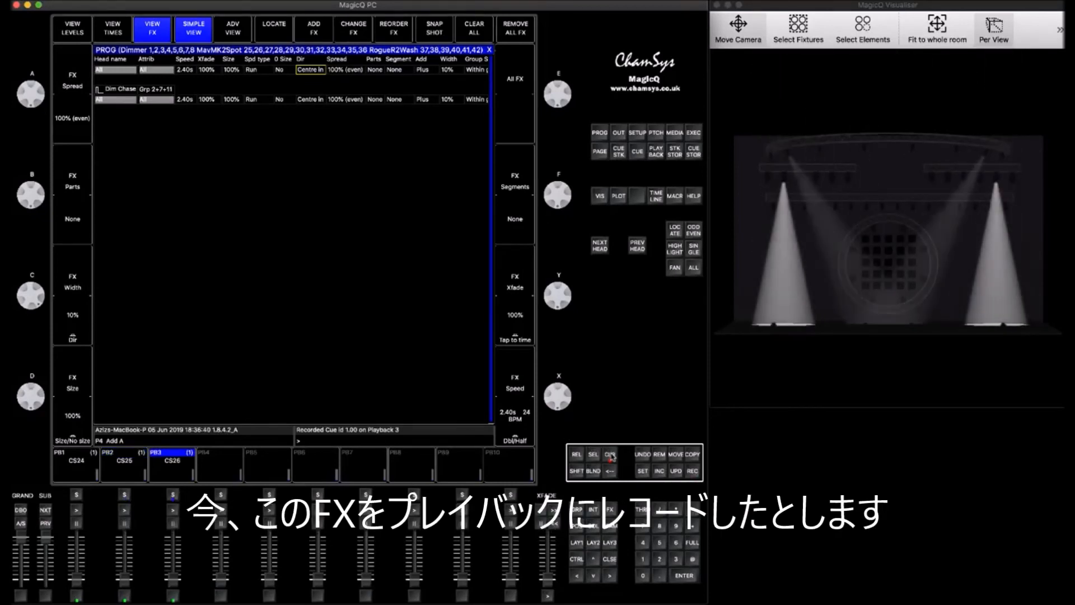
pyautogui.click(610, 560)
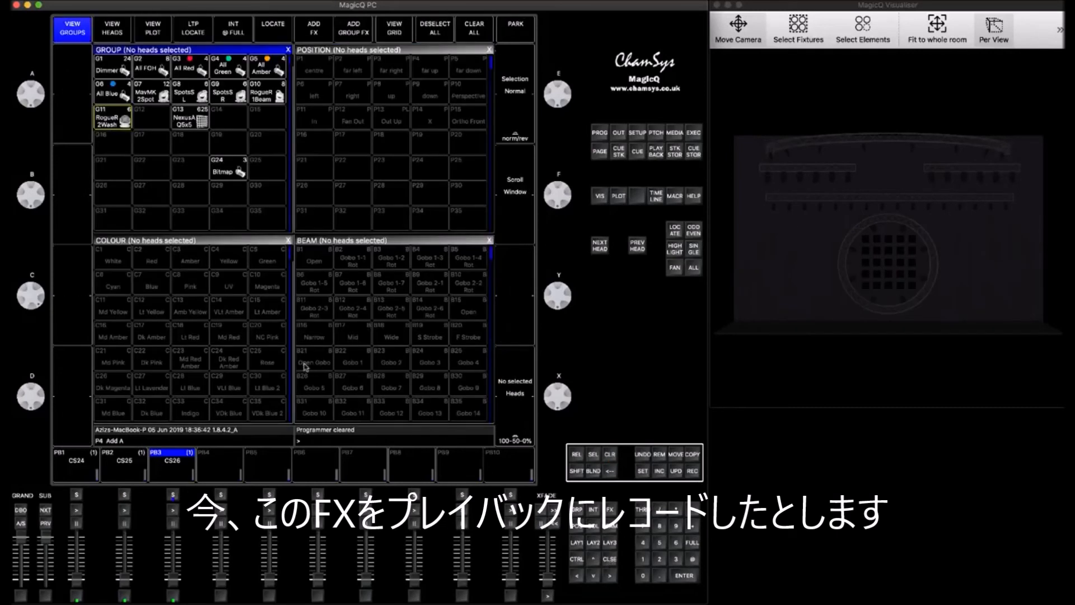
pyautogui.moveTo(172, 580)
pyautogui.mouseDown()
pyautogui.moveTo(172, 558)
pyautogui.moveTo(172, 582)
pyautogui.mouseUp()
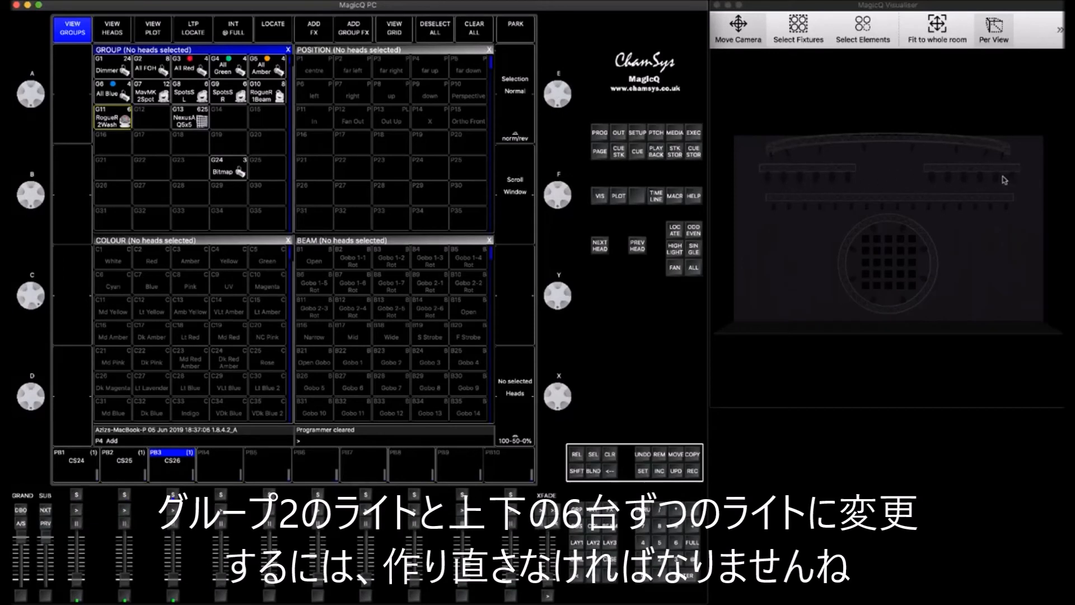
# - Open playback 3's cue stack and inspect the cue's FX in both simple and advanced views
pyautogui.doubleClick(173, 496)
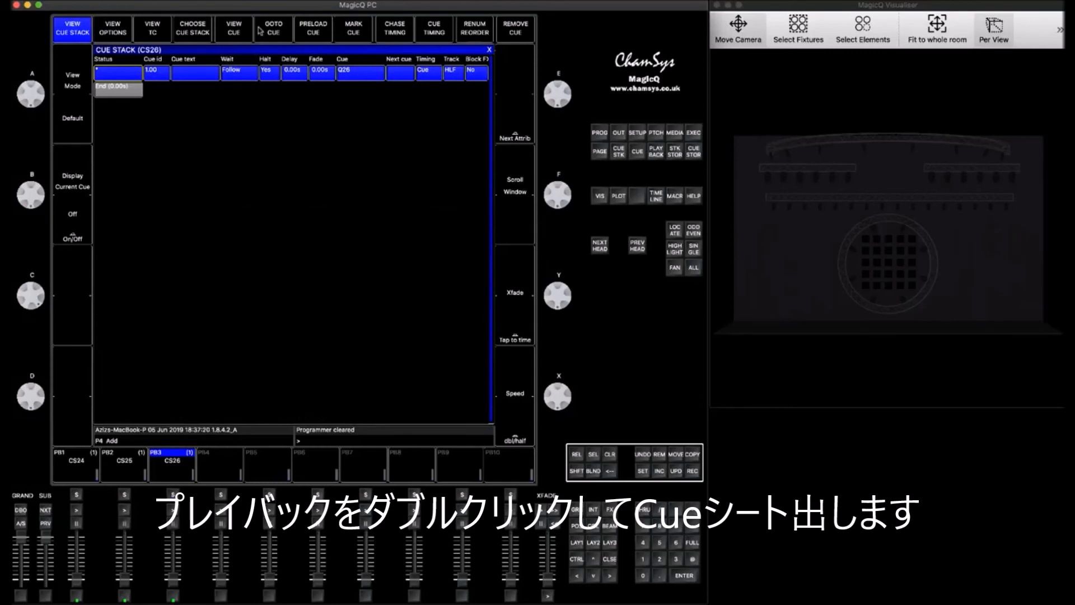
pyautogui.click(234, 27)
pyautogui.click(144, 32)
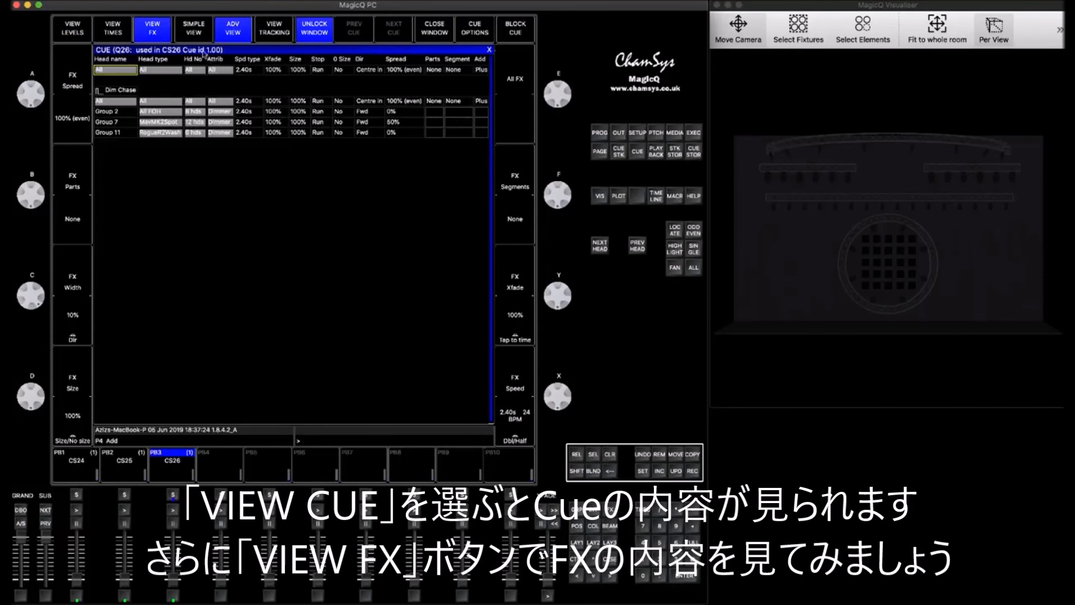
pyautogui.click(193, 32)
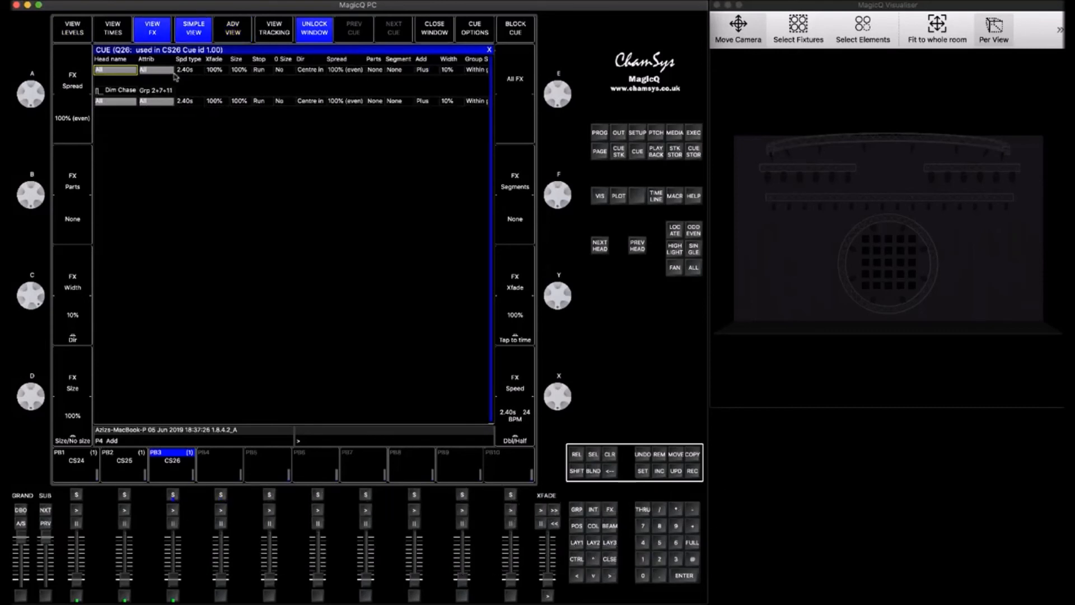
pyautogui.click(149, 91)
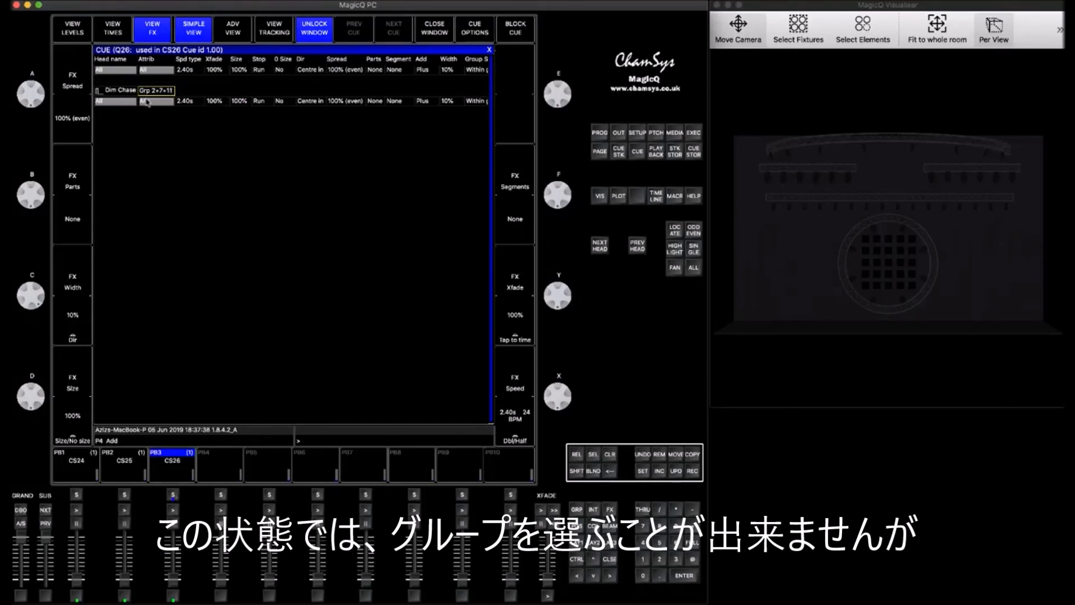
pyautogui.click(233, 31)
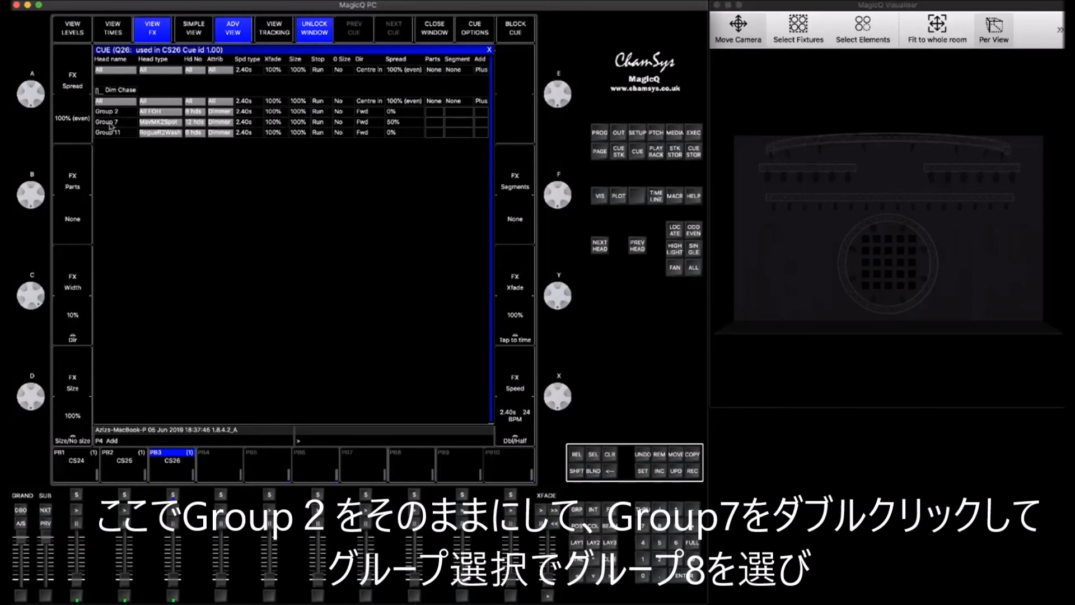
# - In the cue's dim chase, replace Group 7 with G8 SpotsSL and Group 11 with G9 SpotsSR, then close the cue
pyautogui.doubleClick(111, 125)
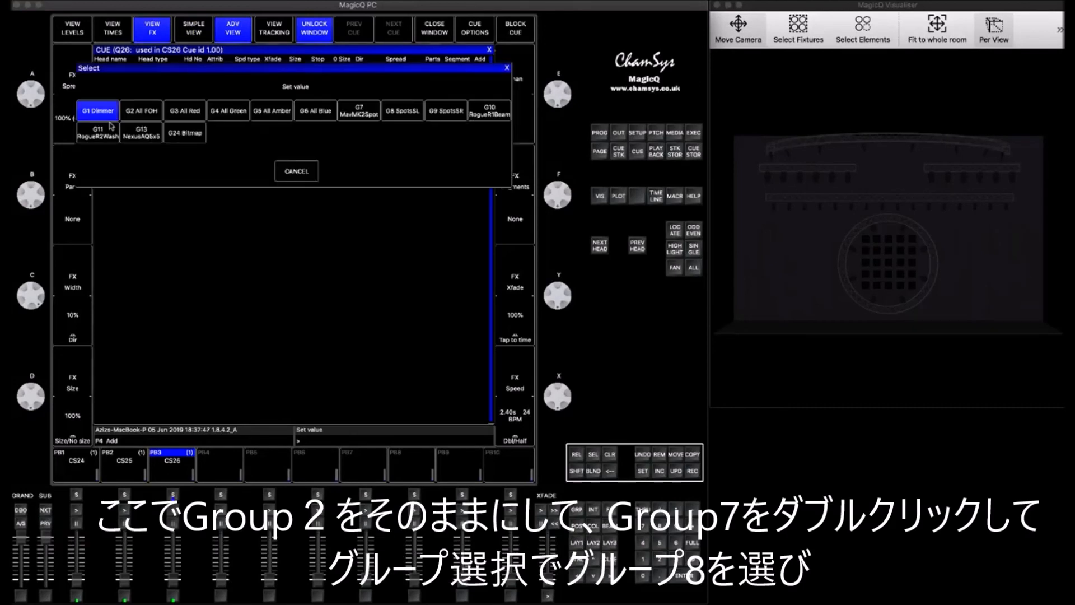
pyautogui.click(404, 112)
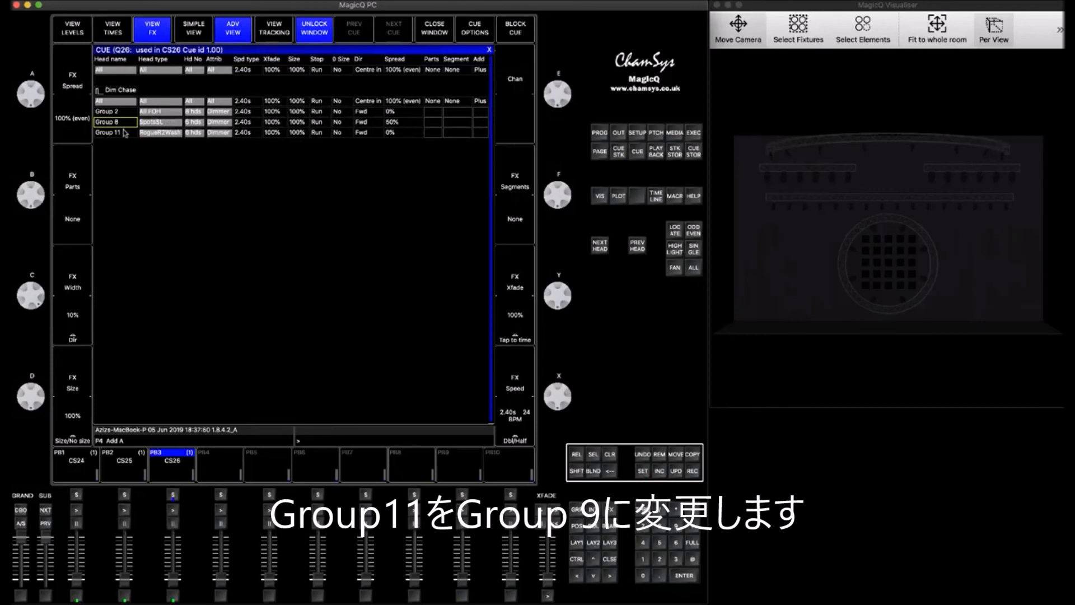
pyautogui.doubleClick(263, 107)
pyautogui.click(448, 107)
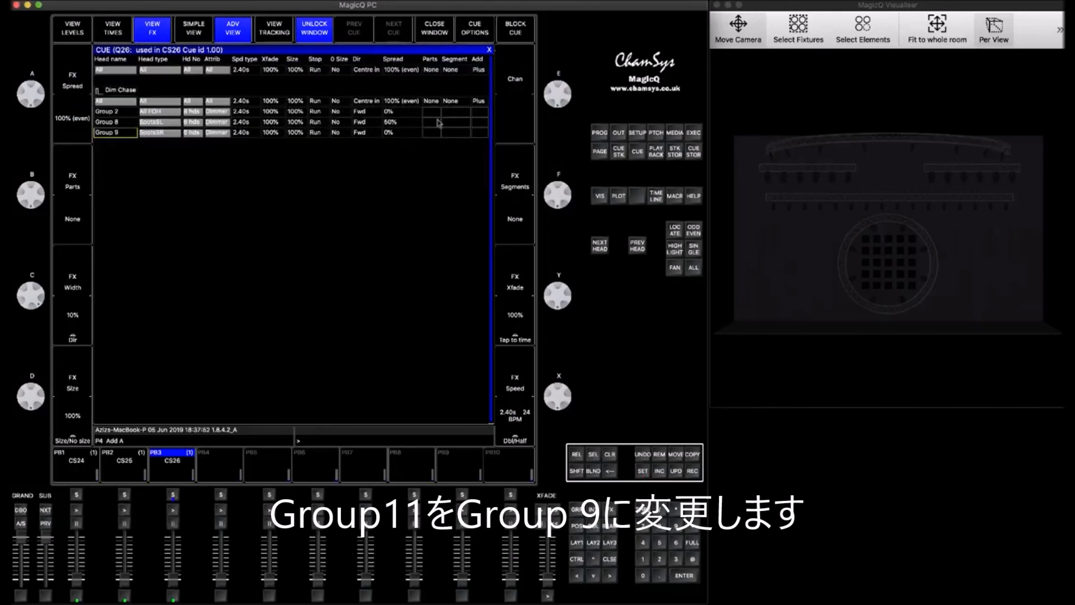
pyautogui.click(615, 558)
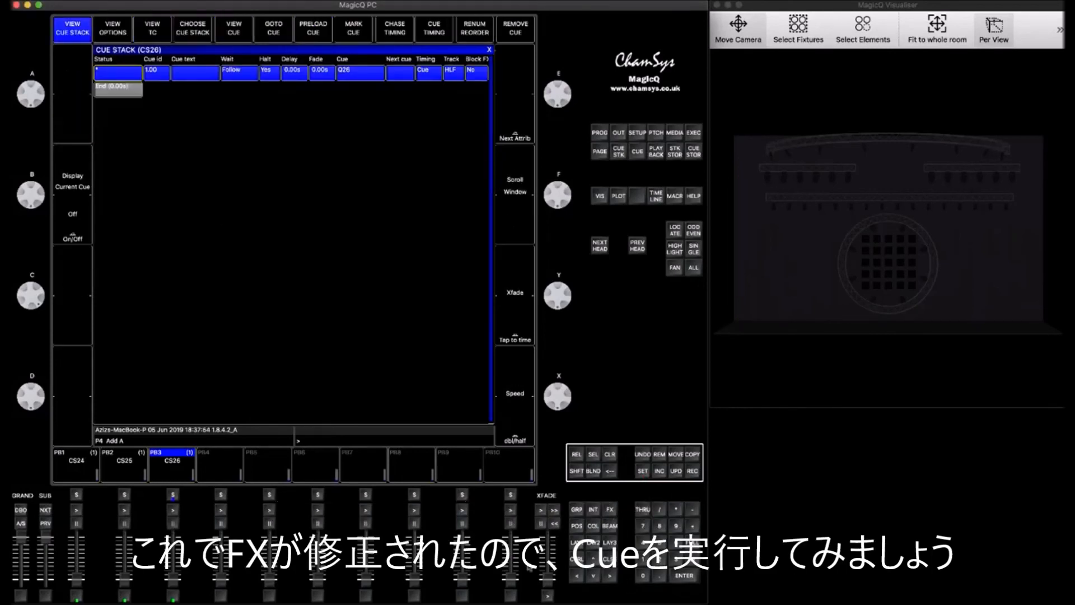
# - Raise playback 3's fader to run the modified cue, then bring it back down
pyautogui.moveTo(175, 585); pyautogui.dragTo(173, 535)
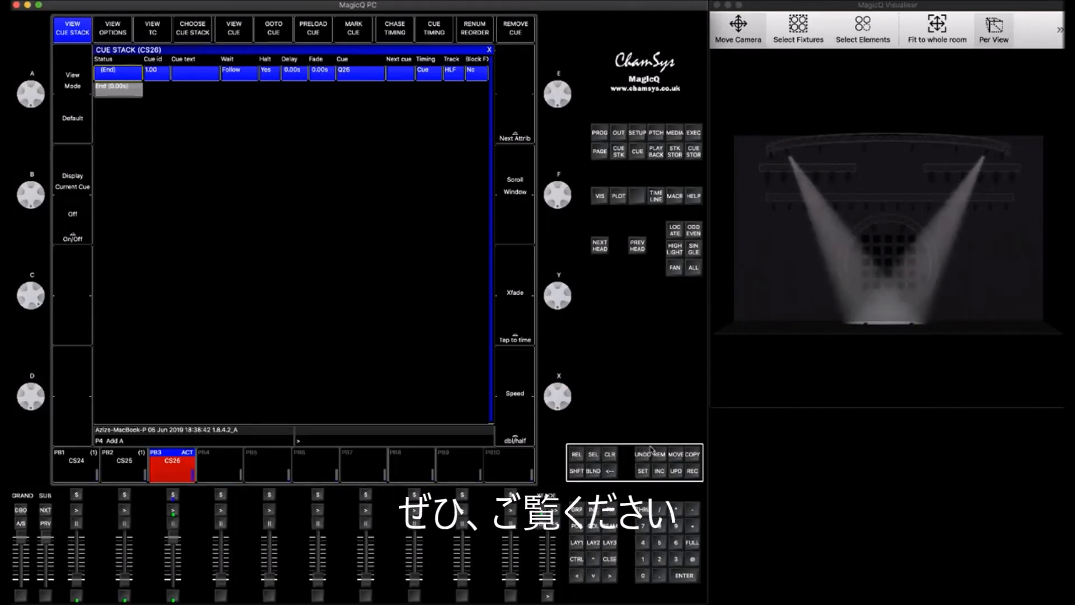
pyautogui.moveTo(171, 538); pyautogui.dragTo(172, 579)
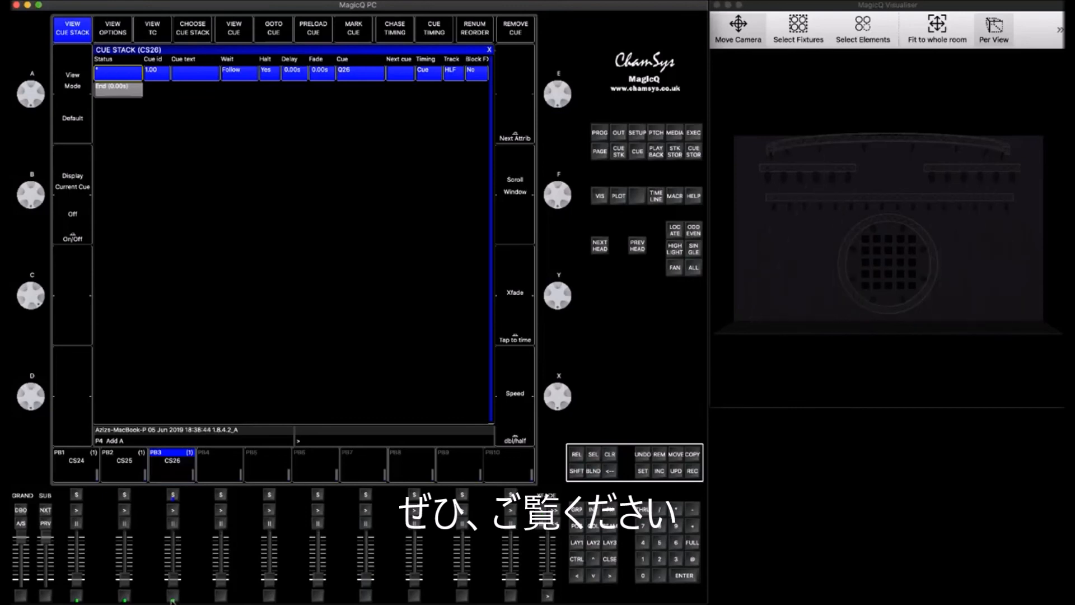